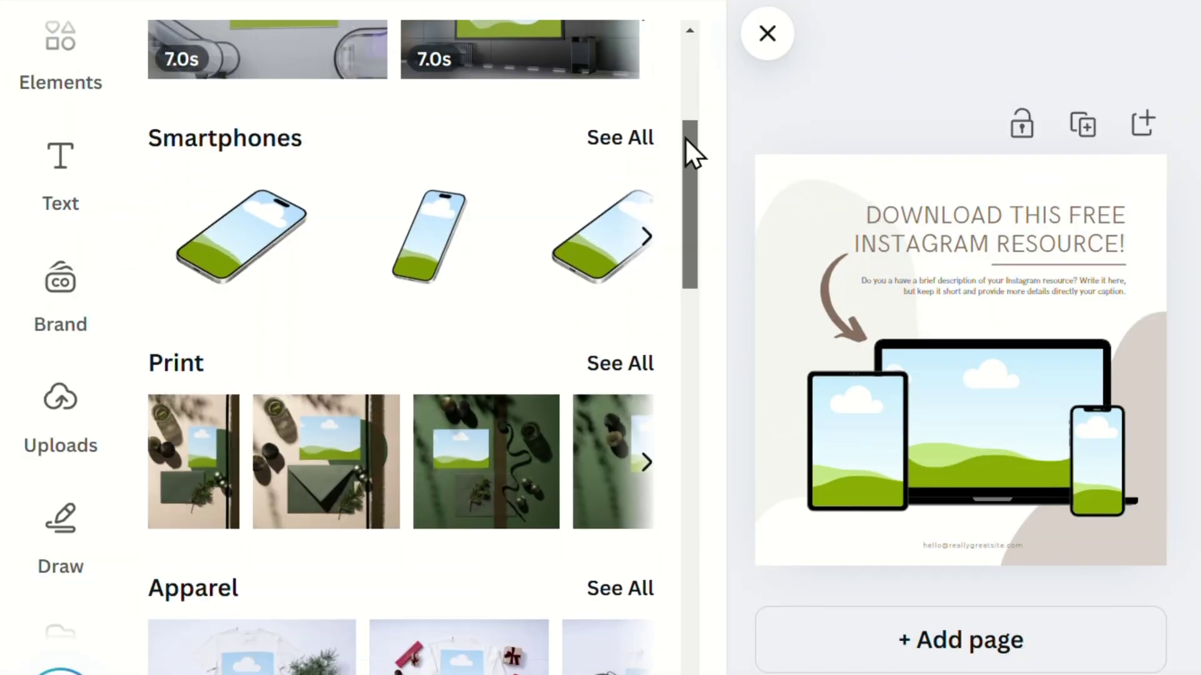
mouse_move(685, 137)
left_mouse_down()
mouse_move(692, 249)
mouse_move(671, 282)
left_mouse_up()
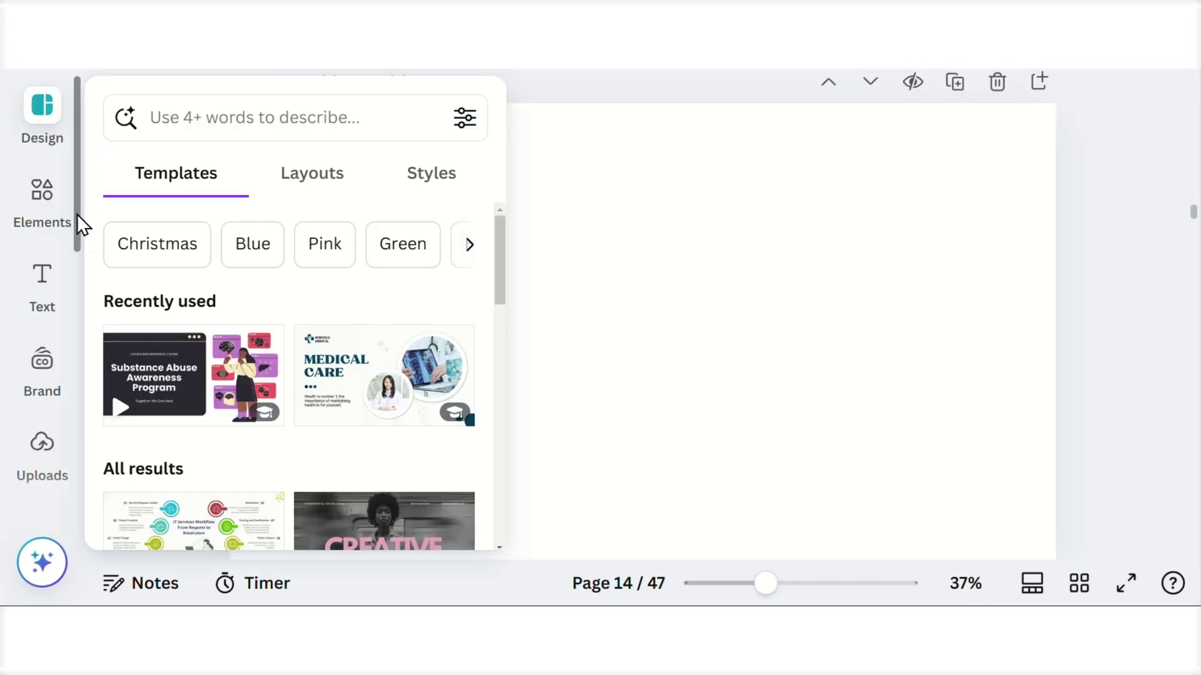
scroll(80, 225, "down", 5)
Step: Add the coffee donut chart from the Charts app and color its Cappuccino slice purple
left_click(75, 469)
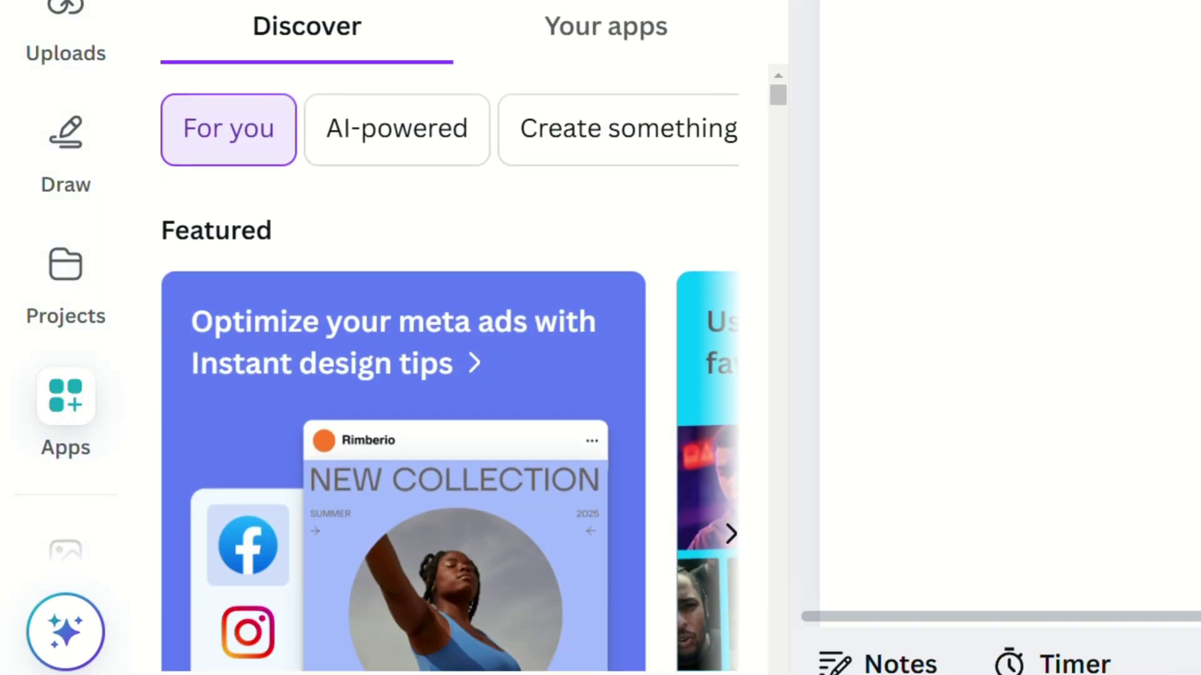
type("charts")
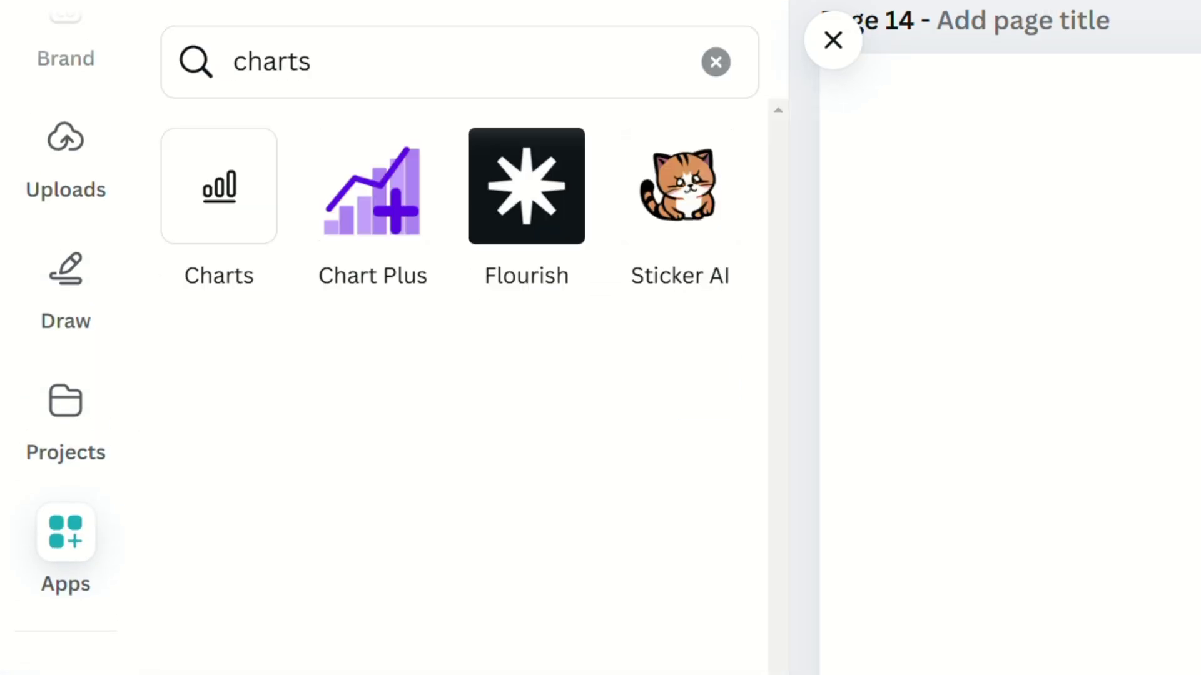
left_click(234, 193)
scroll(785, 416, "up", 3)
left_click_drag(786, 416, 813, 234)
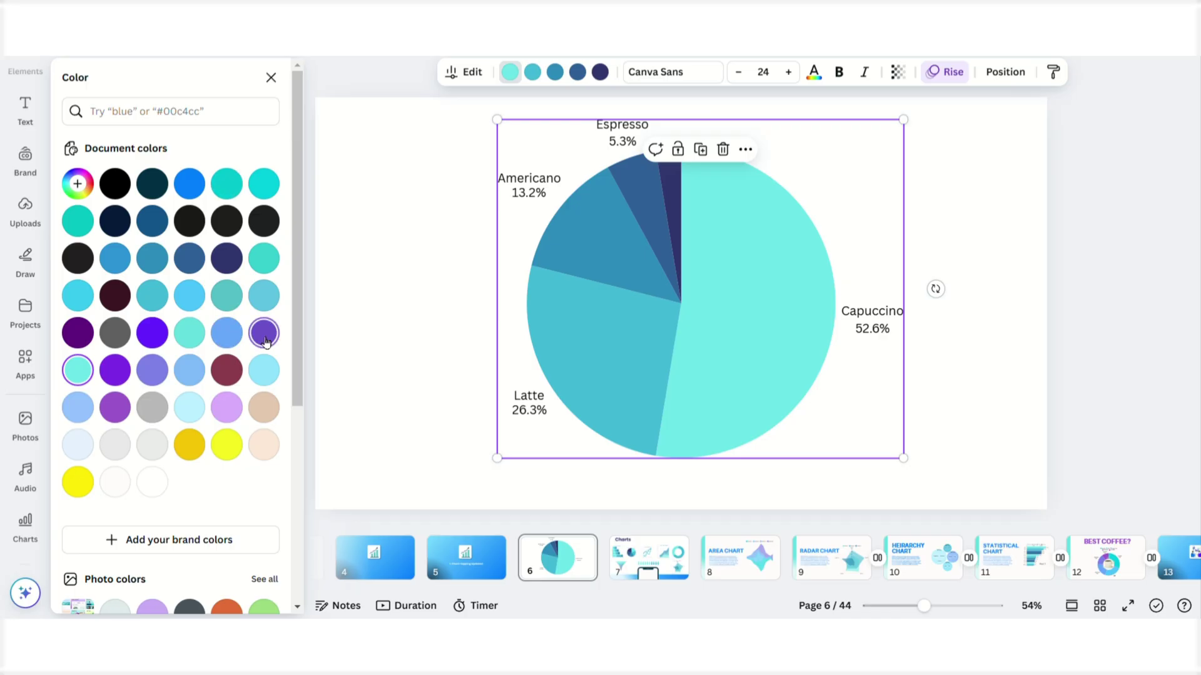
left_click(264, 338)
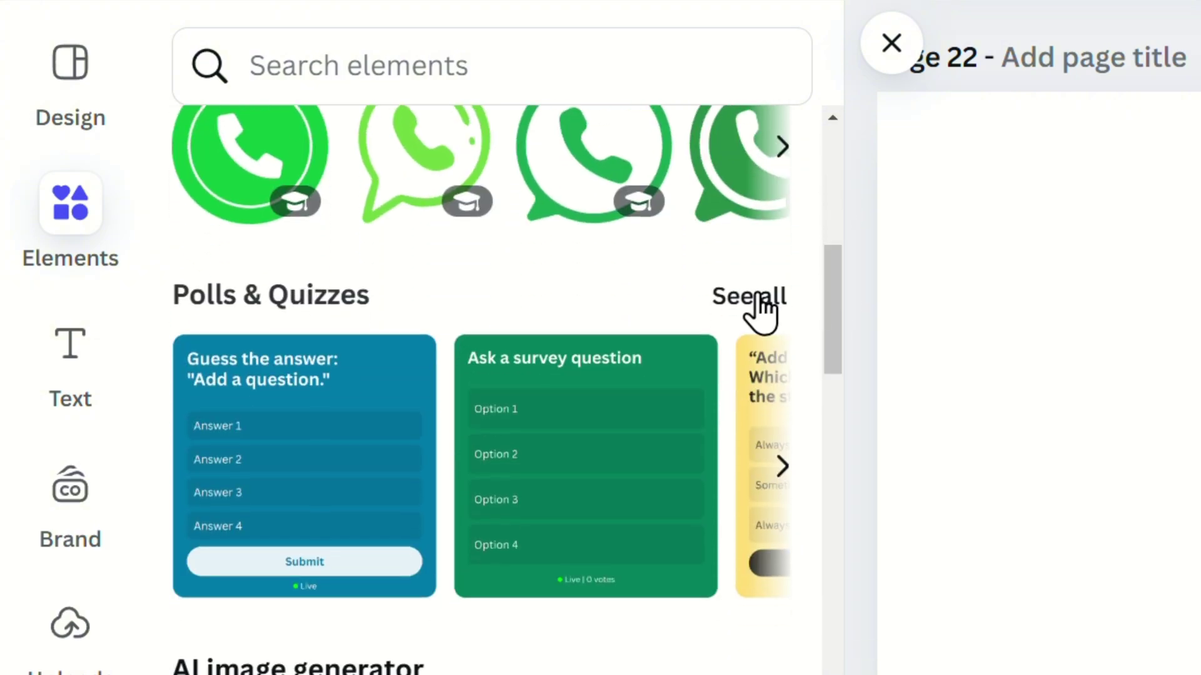
Step: Add a Quick Poll titled 'pineapple pizza?' with only yes/no options, then vote yes
left_click(751, 298)
scroll(741, 281, "down", 3)
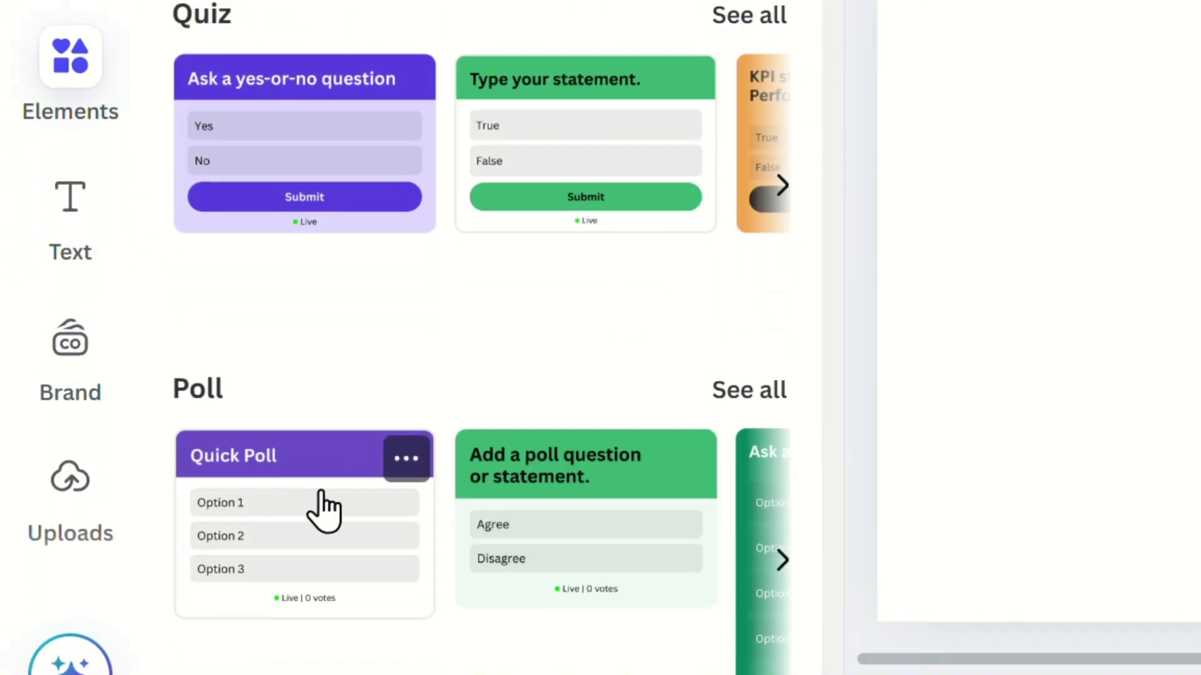
left_click(299, 515)
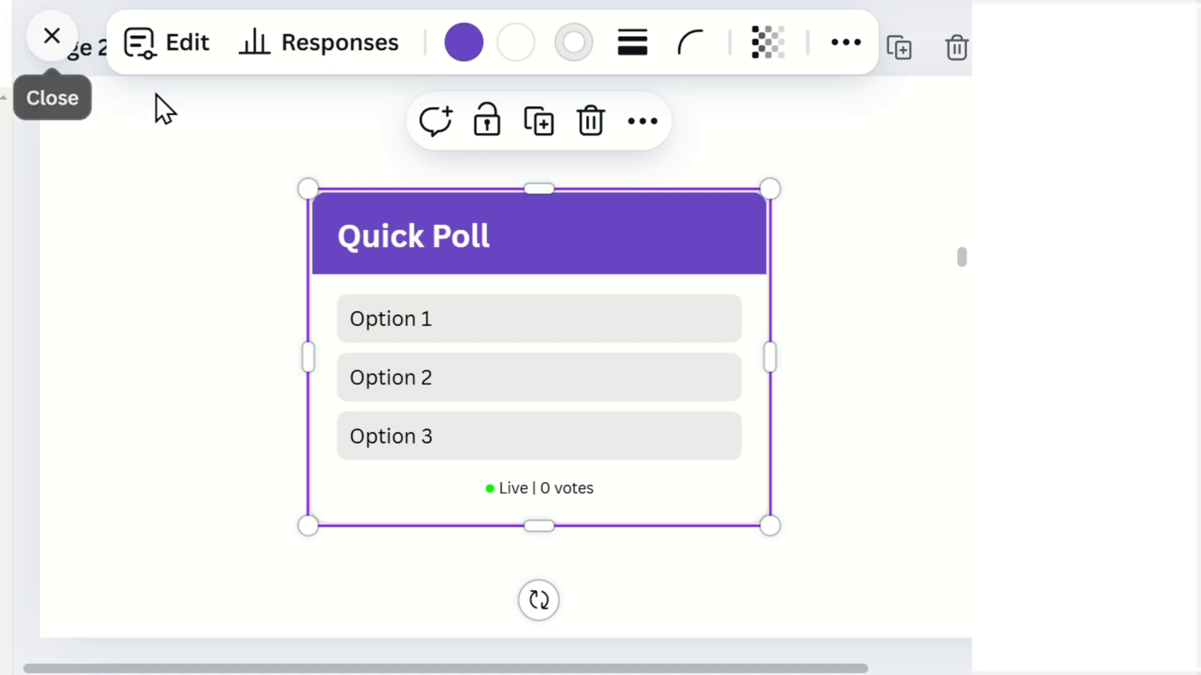
left_click(631, 98)
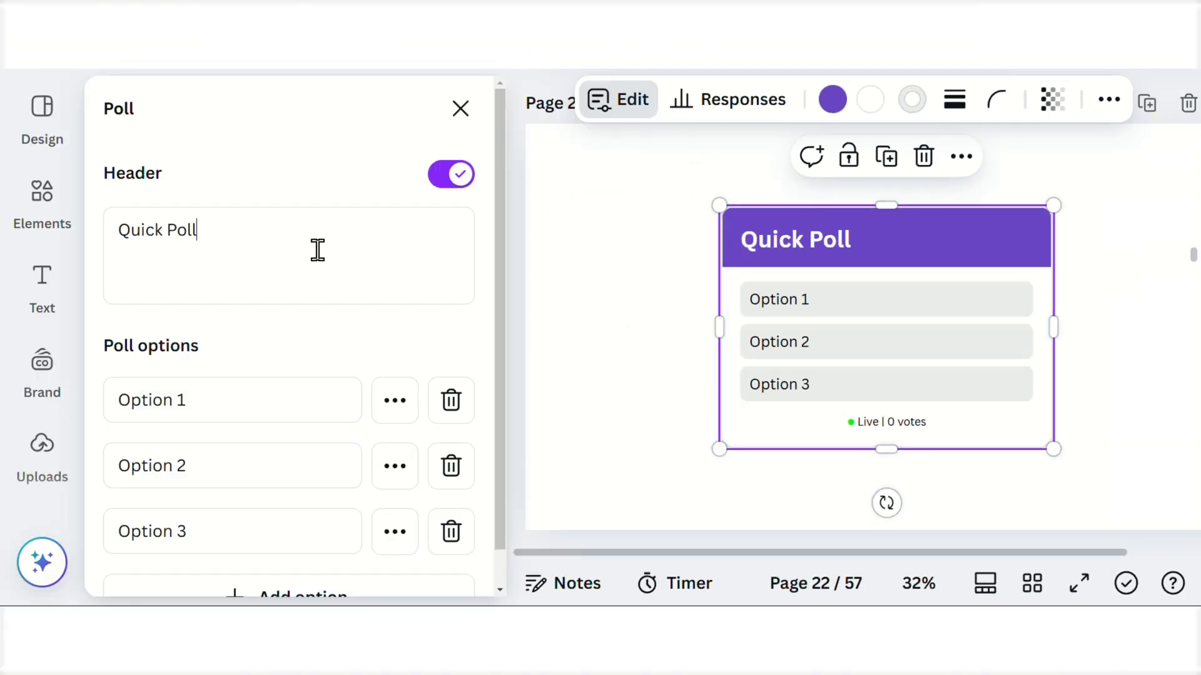
key("ctrl+a")
type("p")
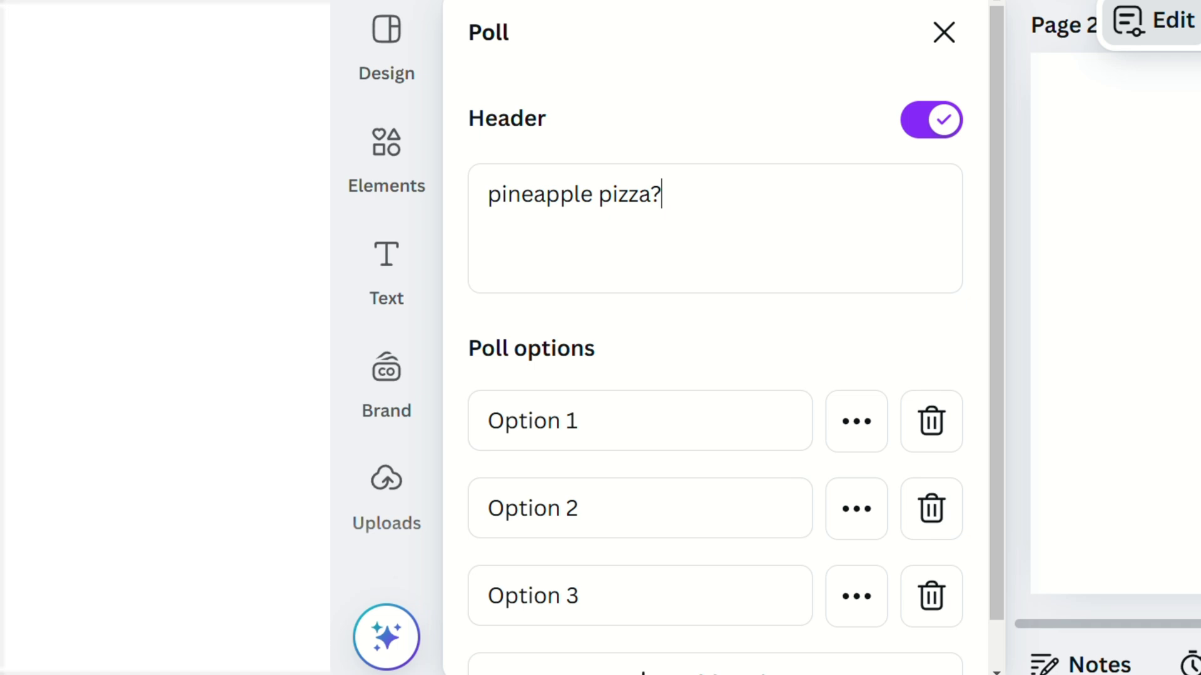
left_click(931, 596)
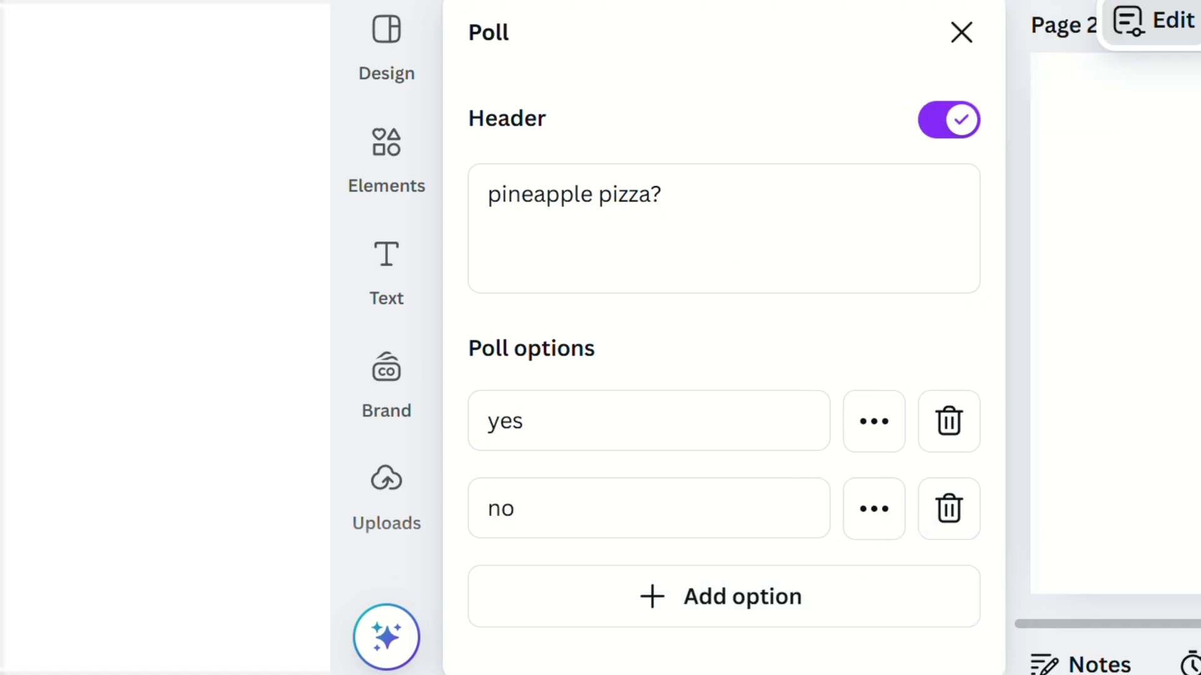
left_click(944, 32)
left_click(629, 292)
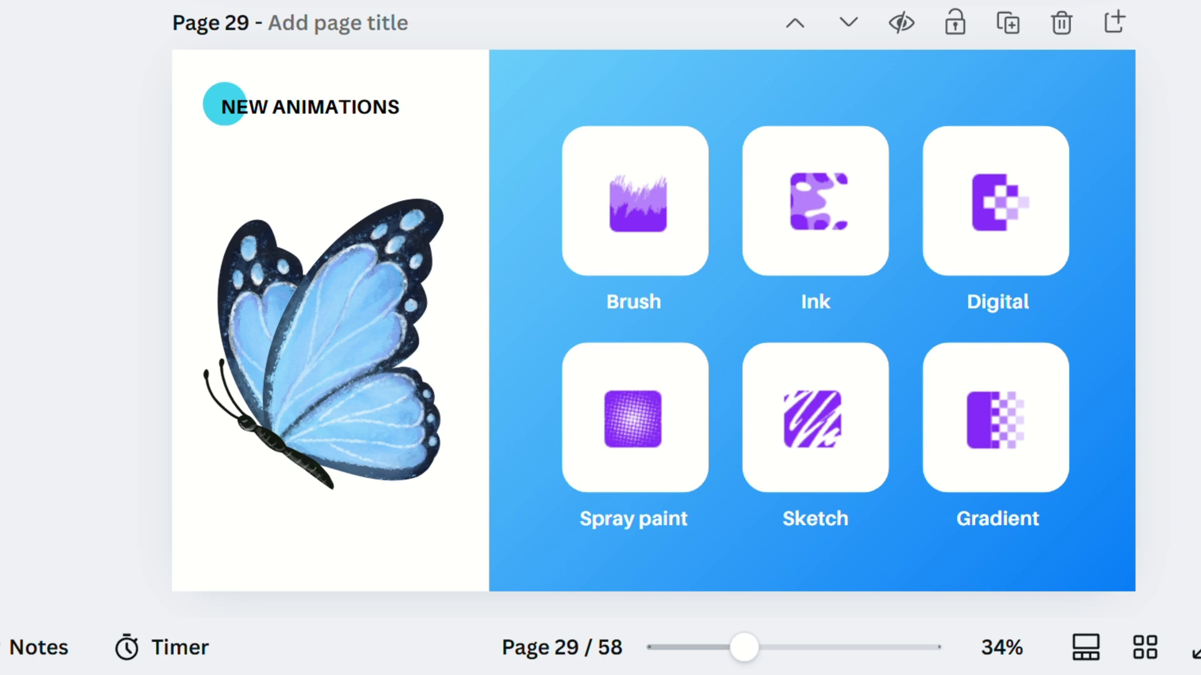
Step: Give the butterfly a Brush animation, then switch it to Ink
left_click(372, 310)
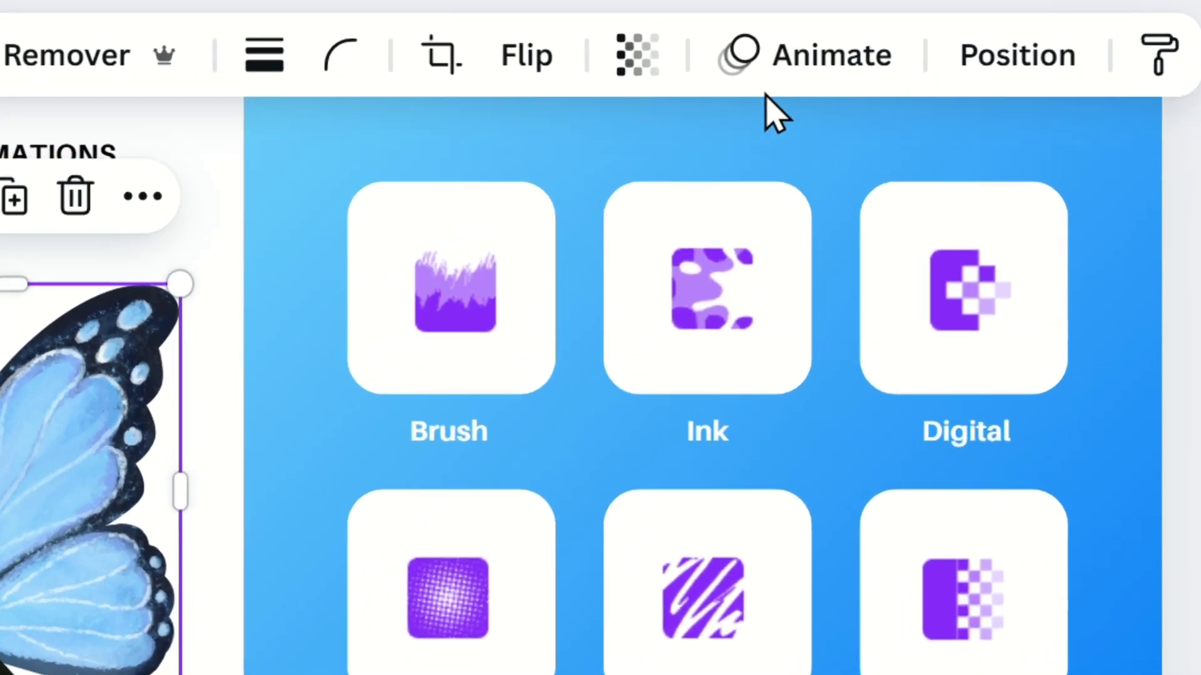
left_click(804, 70)
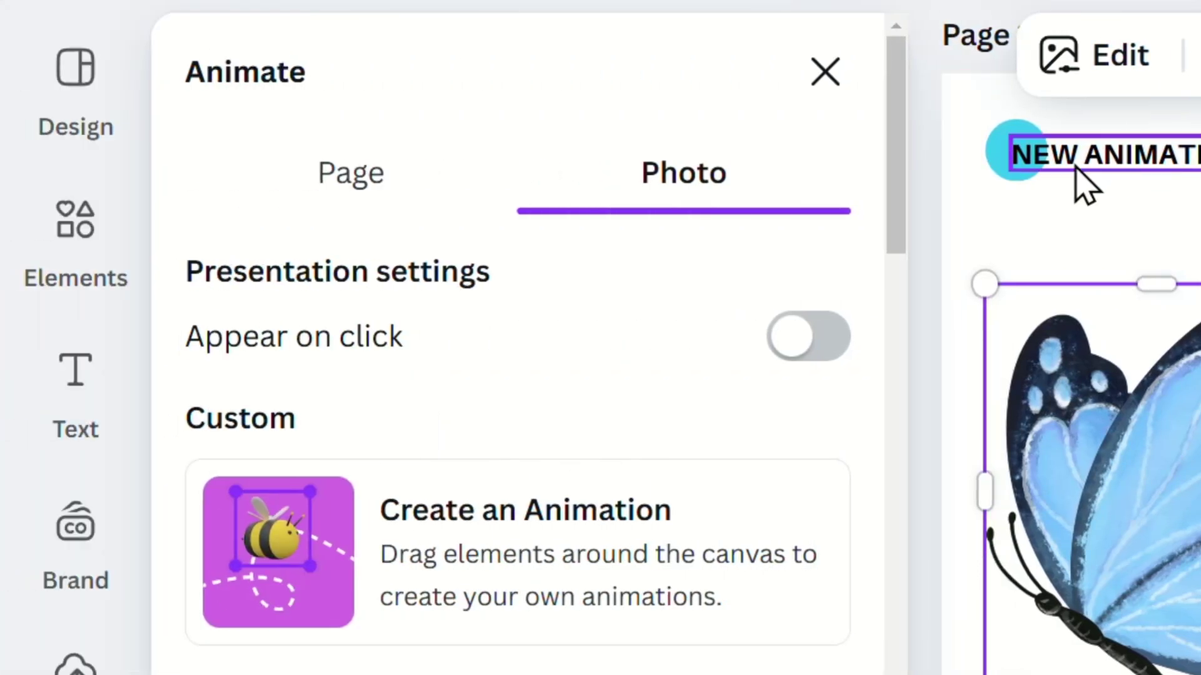
left_click_drag(900, 197, 891, 319)
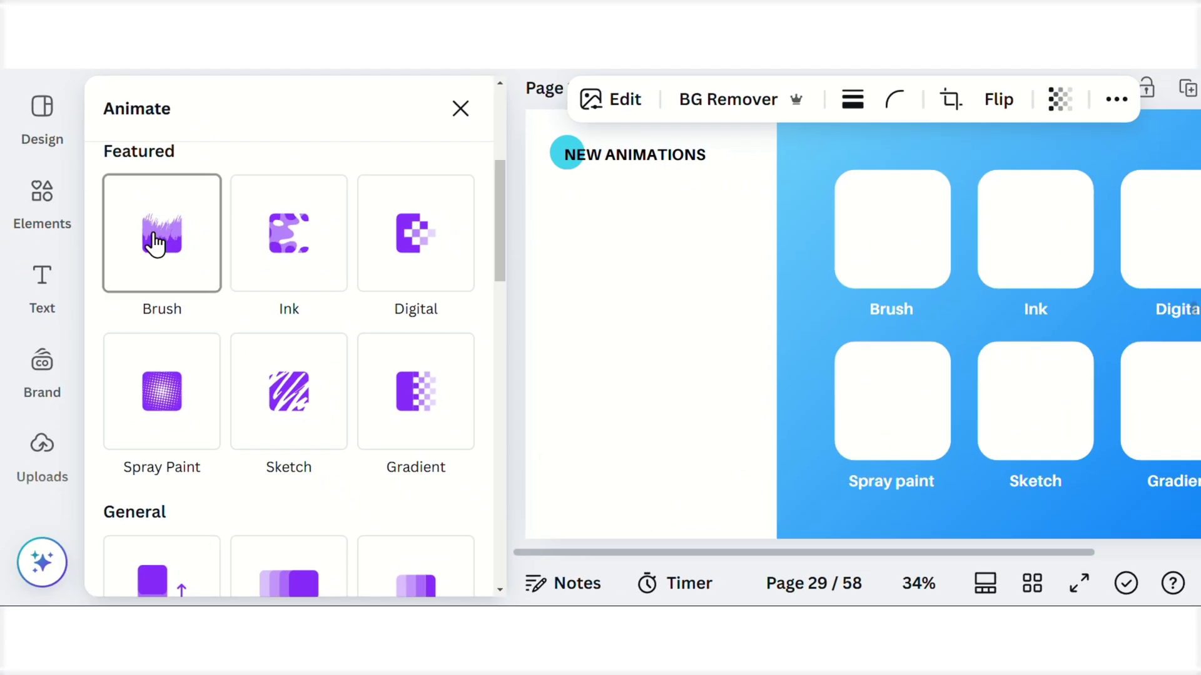
left_click(155, 244)
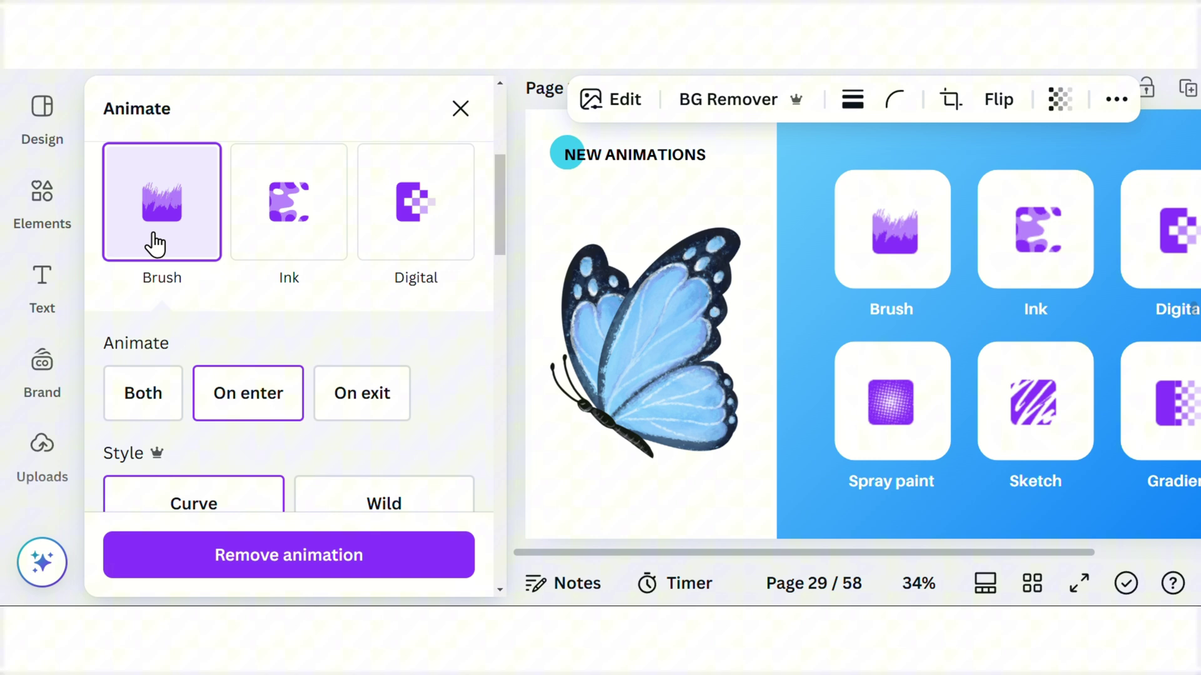
left_click(308, 213)
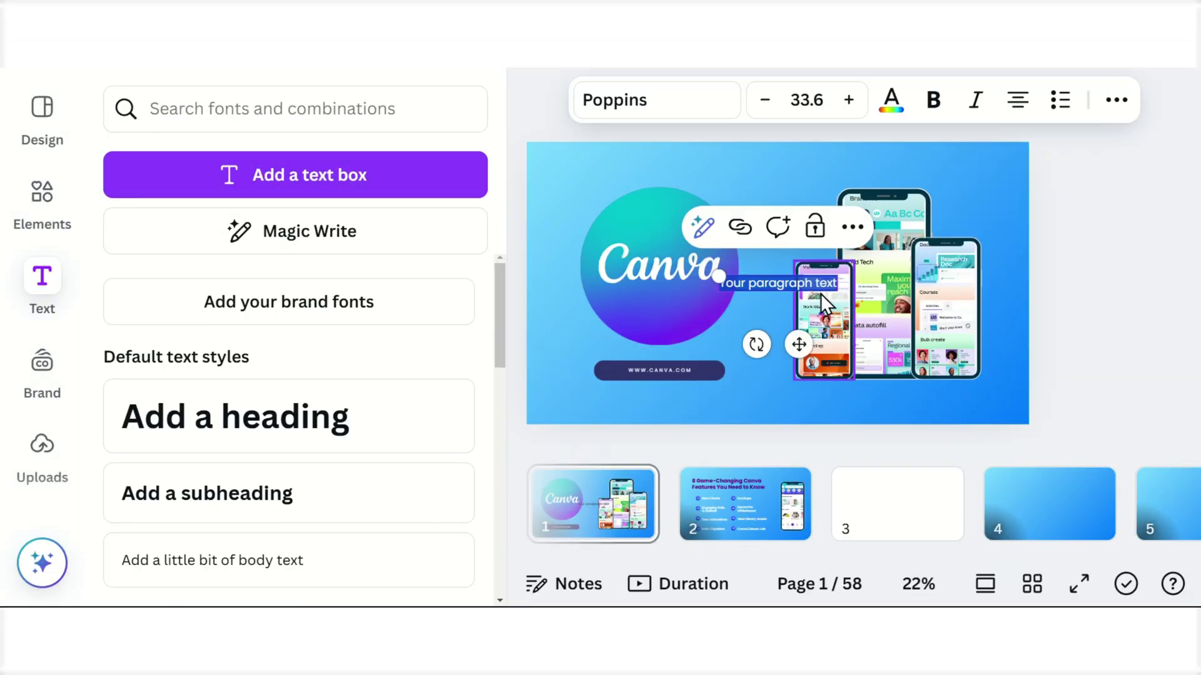
Step: Add page numbers in the Page X of Y format to pages 2–58
left_click(762, 524)
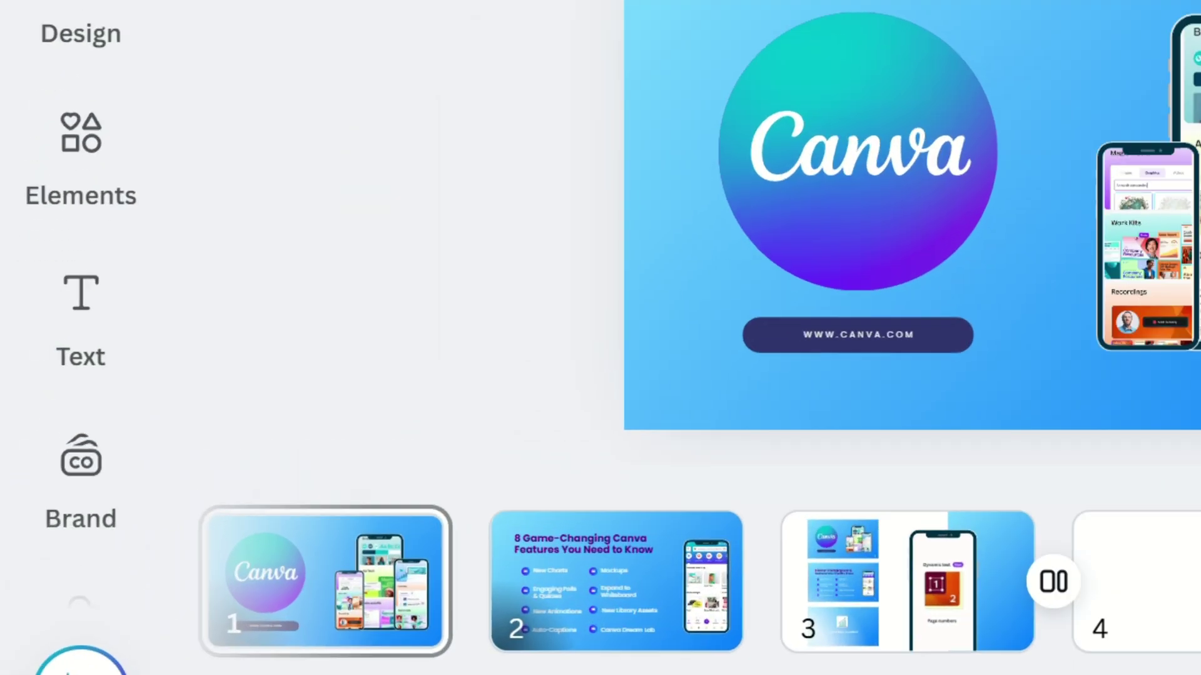
left_click(81, 298)
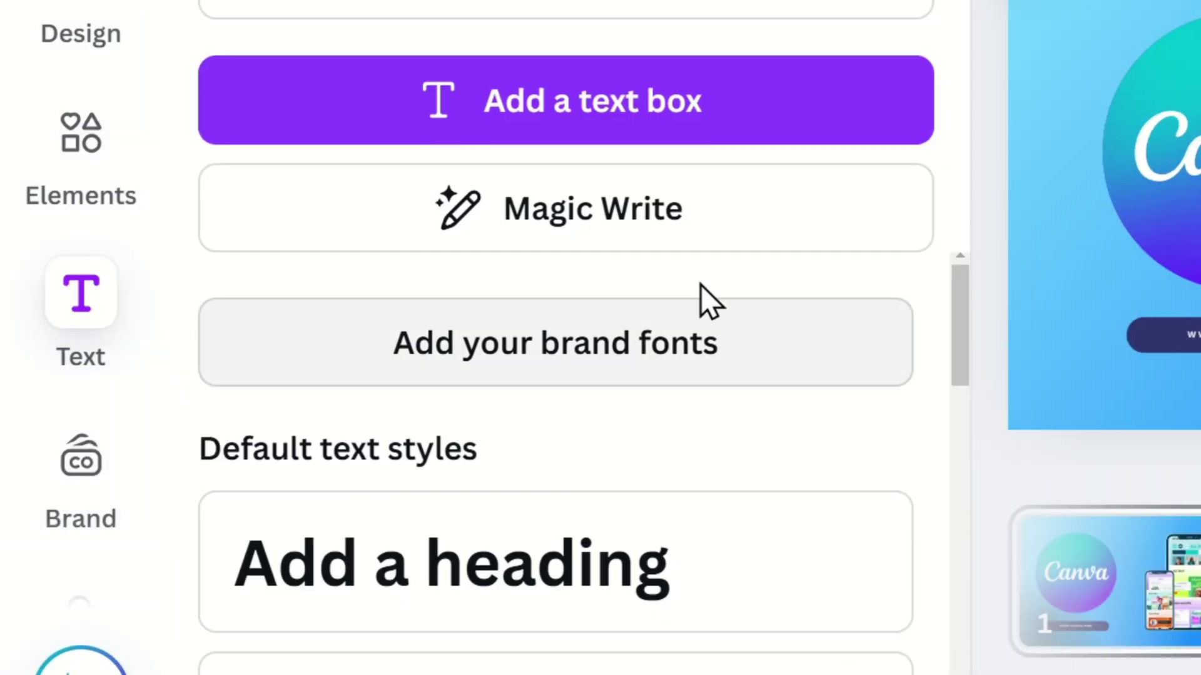
left_click_drag(965, 295, 971, 455)
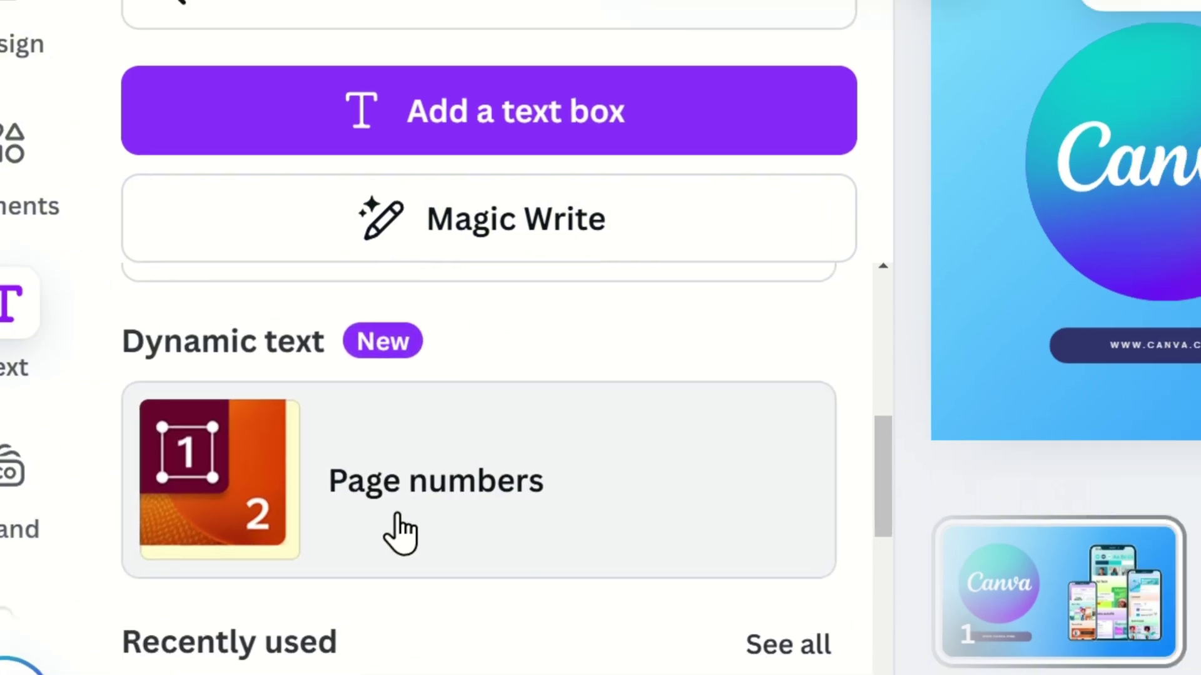
left_click(471, 521)
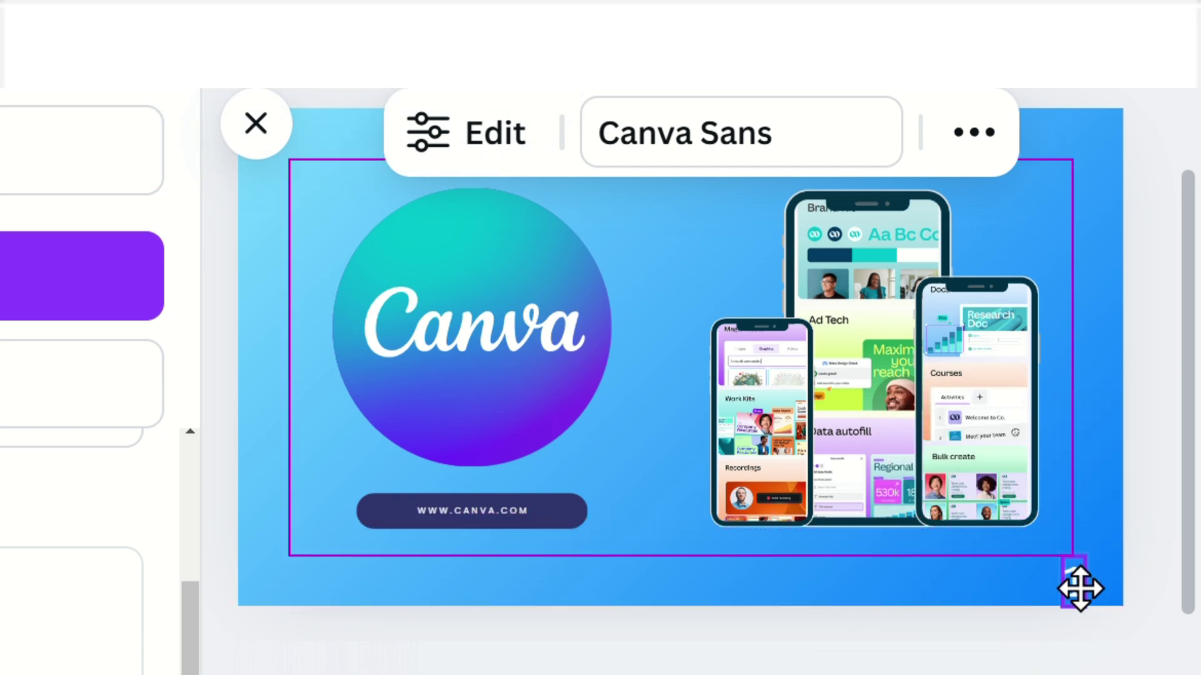
left_click(467, 132)
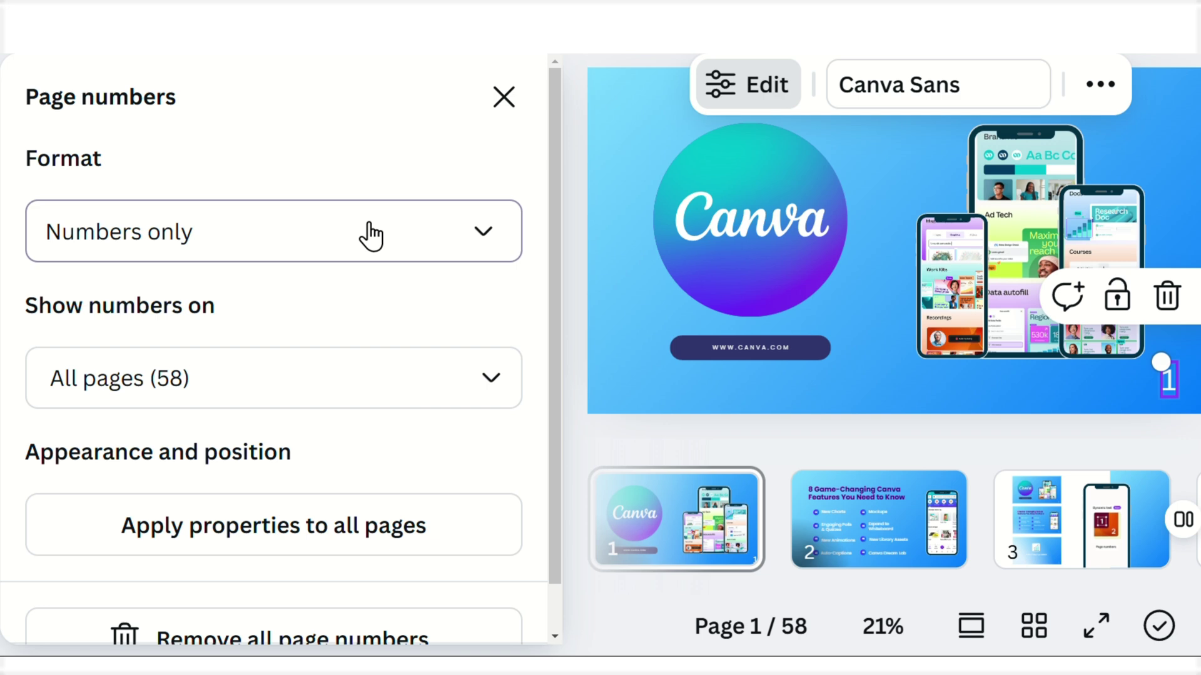
left_click(367, 233)
left_click(222, 523)
left_click(318, 380)
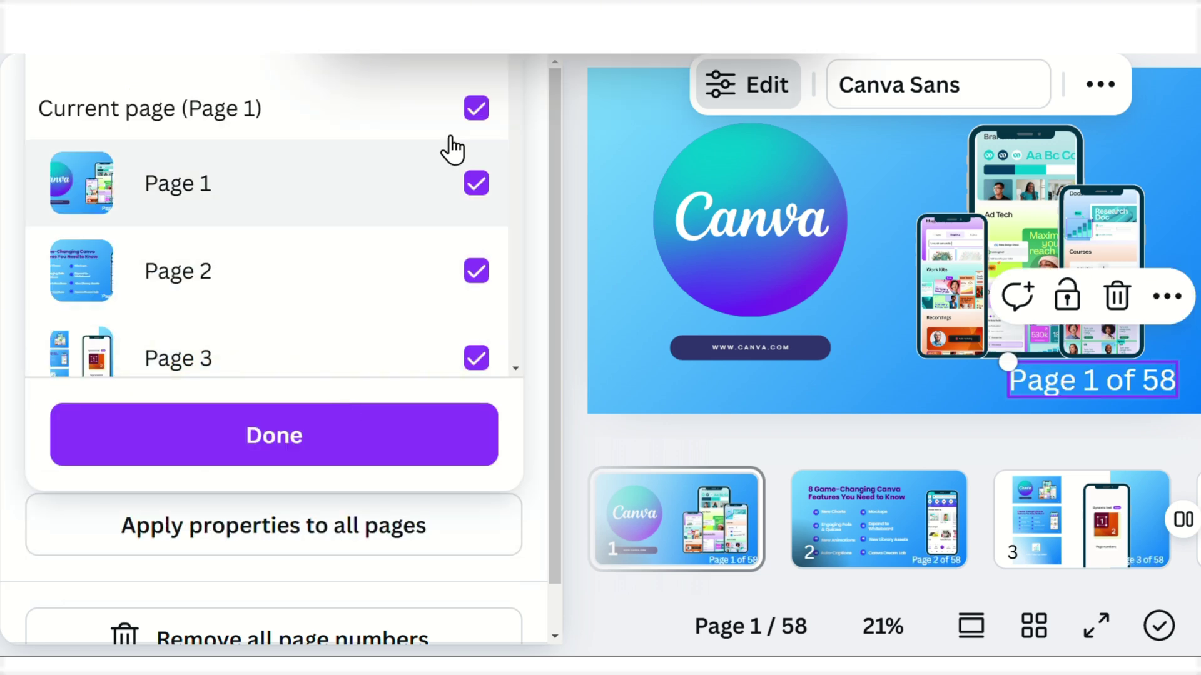
left_click(370, 428)
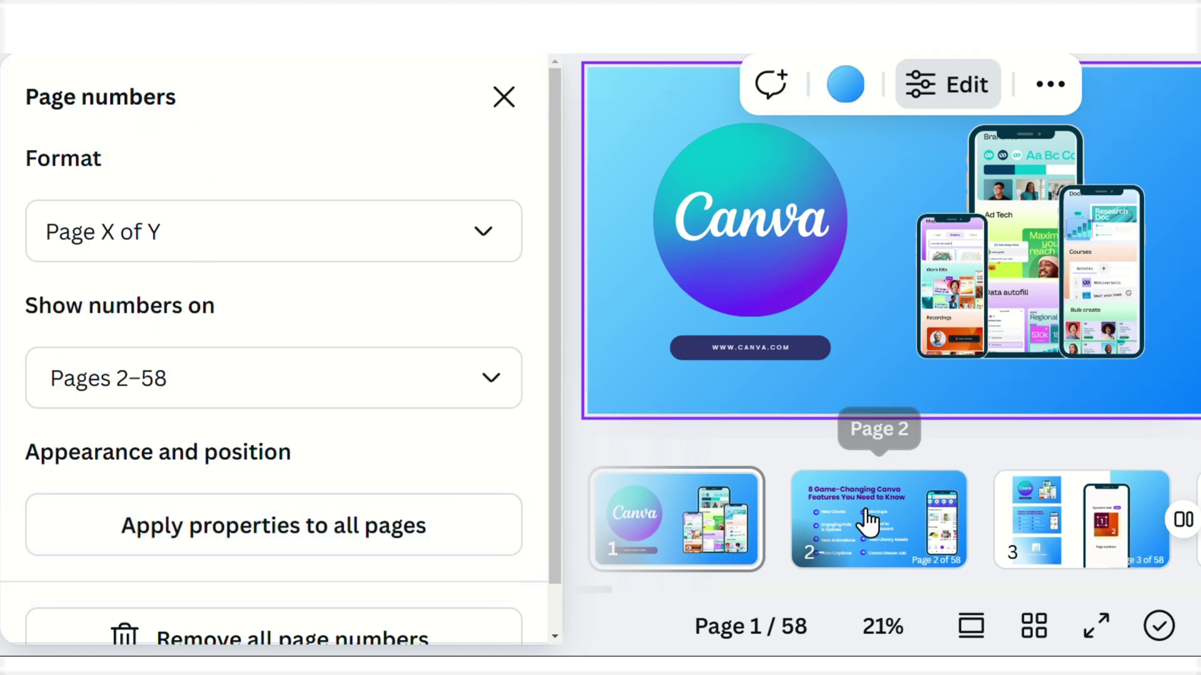
Step: Change the 'Page 2 of 58' number's font to League Spartan
left_click(863, 517)
left_click(1021, 375)
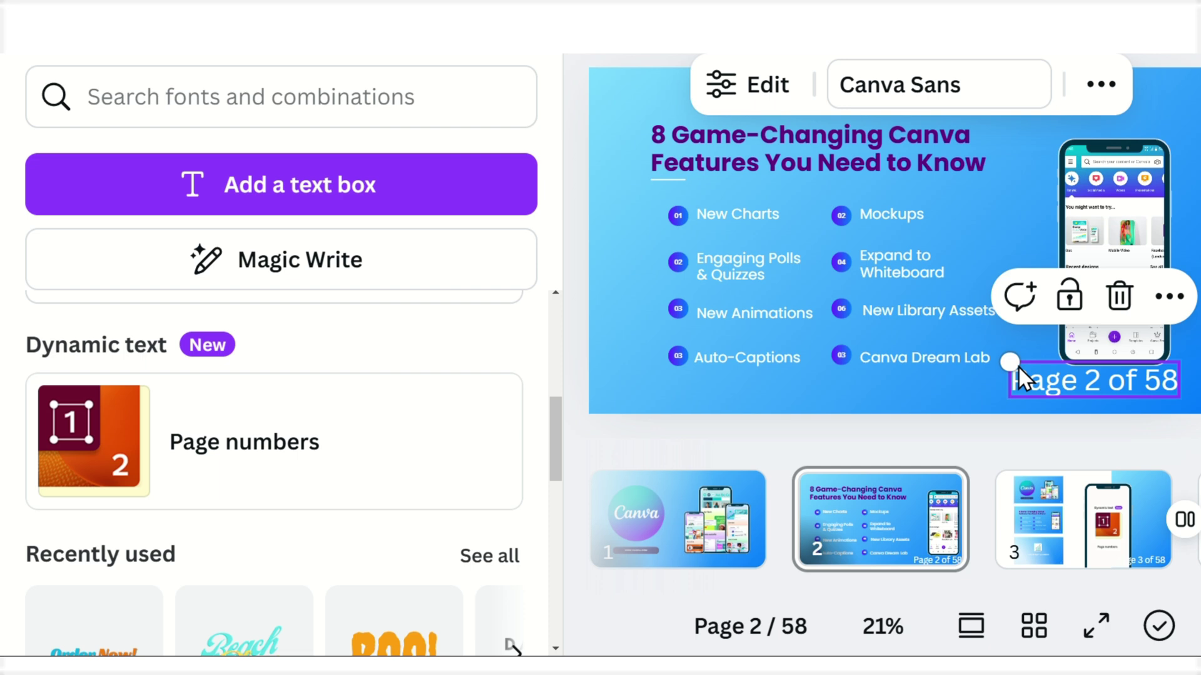
left_click(904, 86)
left_click(349, 478)
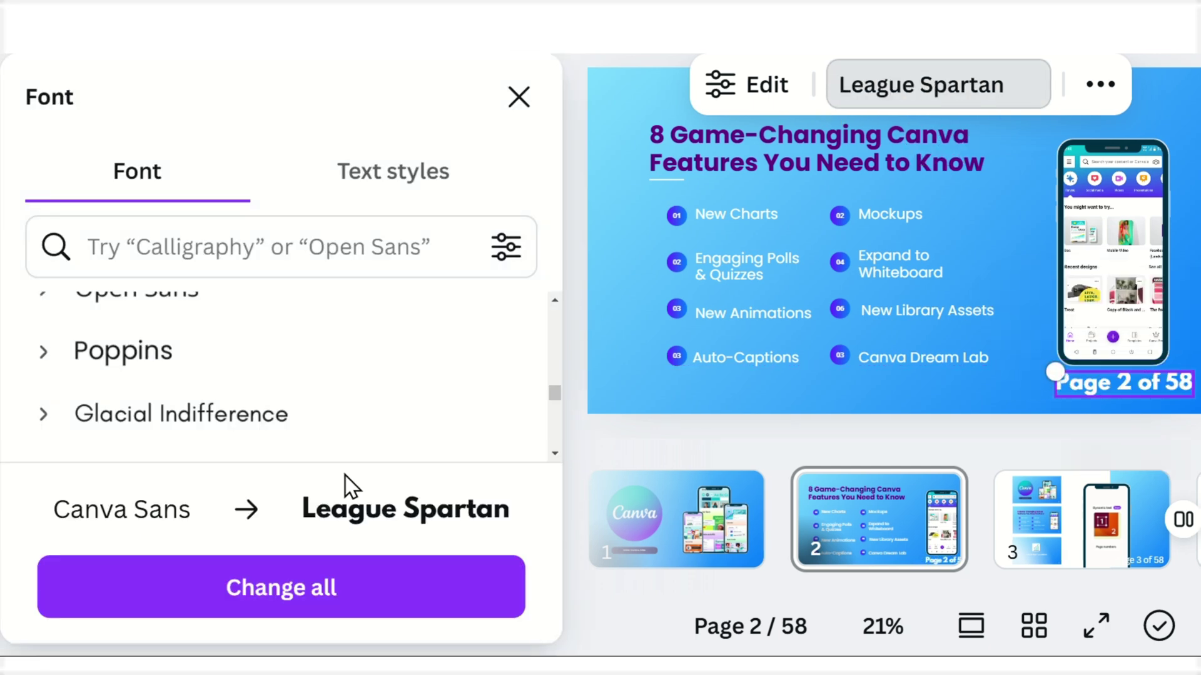
Step: Select the 'Page 3 of 58' number on page 3
left_click(760, 86)
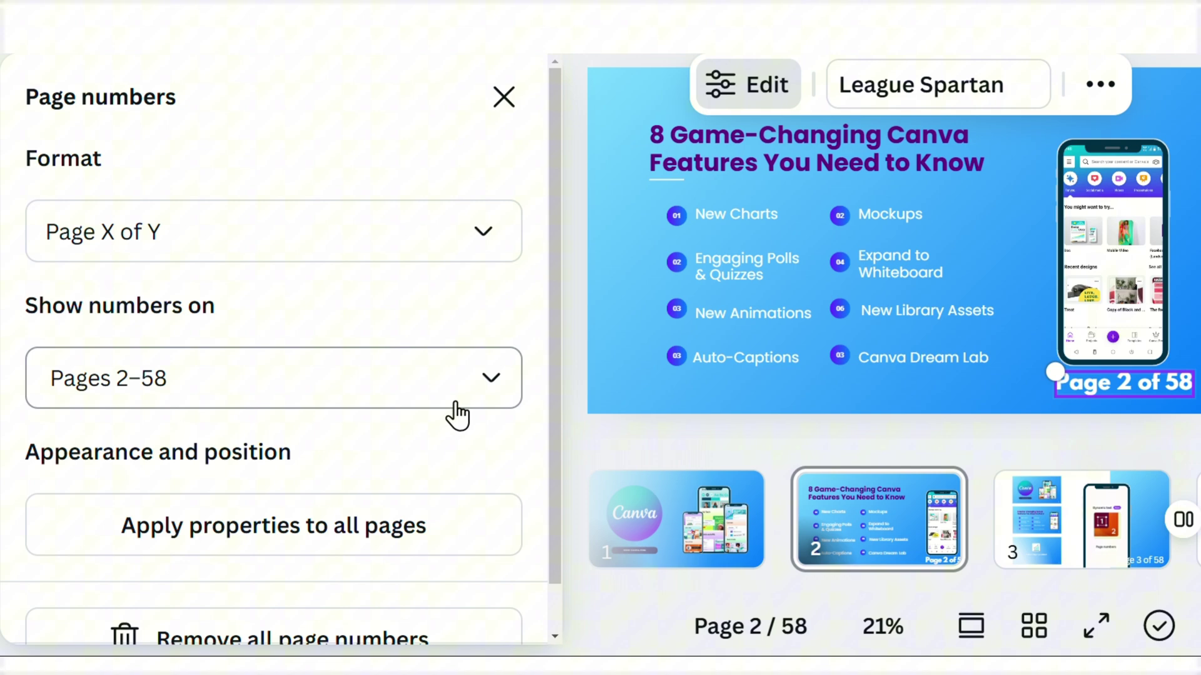
left_click(1066, 521)
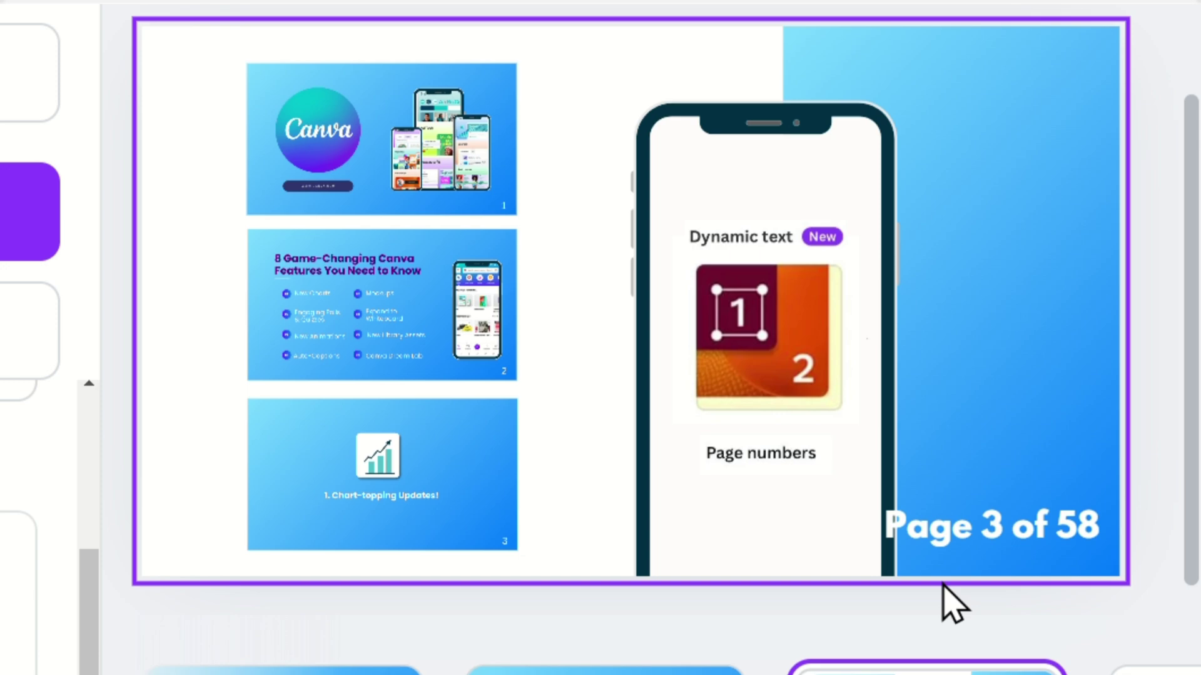
left_click(873, 511)
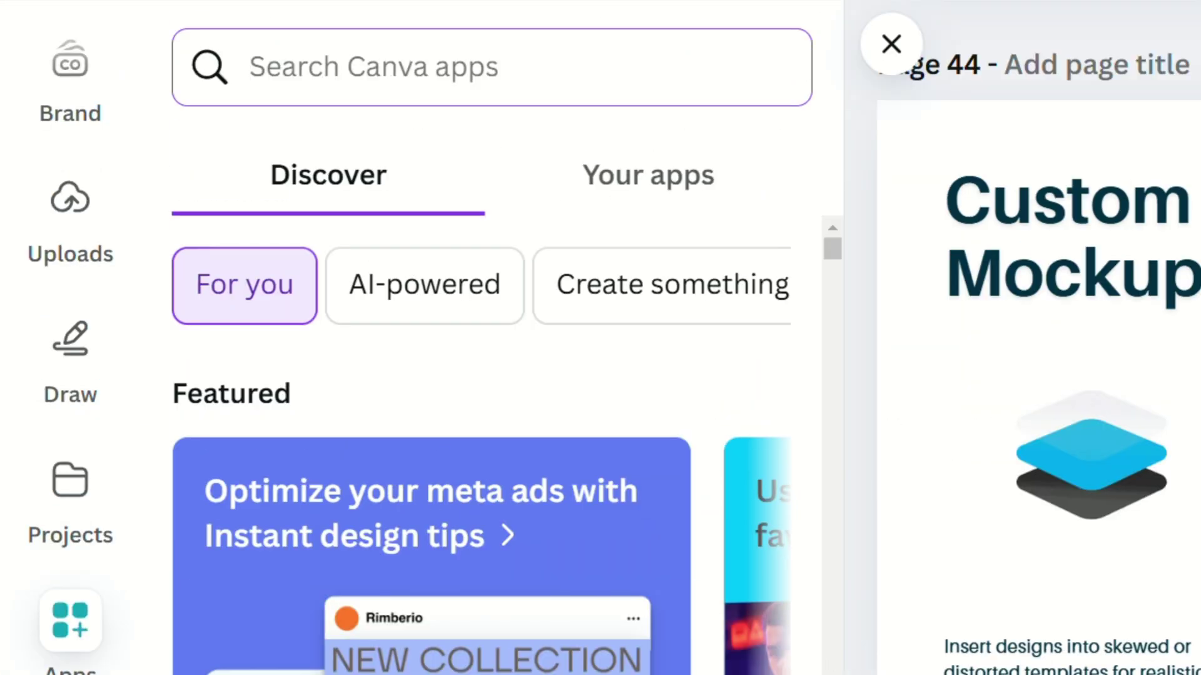
type("mockups")
Step: Place a black watch mockup from the Mockups app on the slide's blue half
key("Return")
left_click(247, 235)
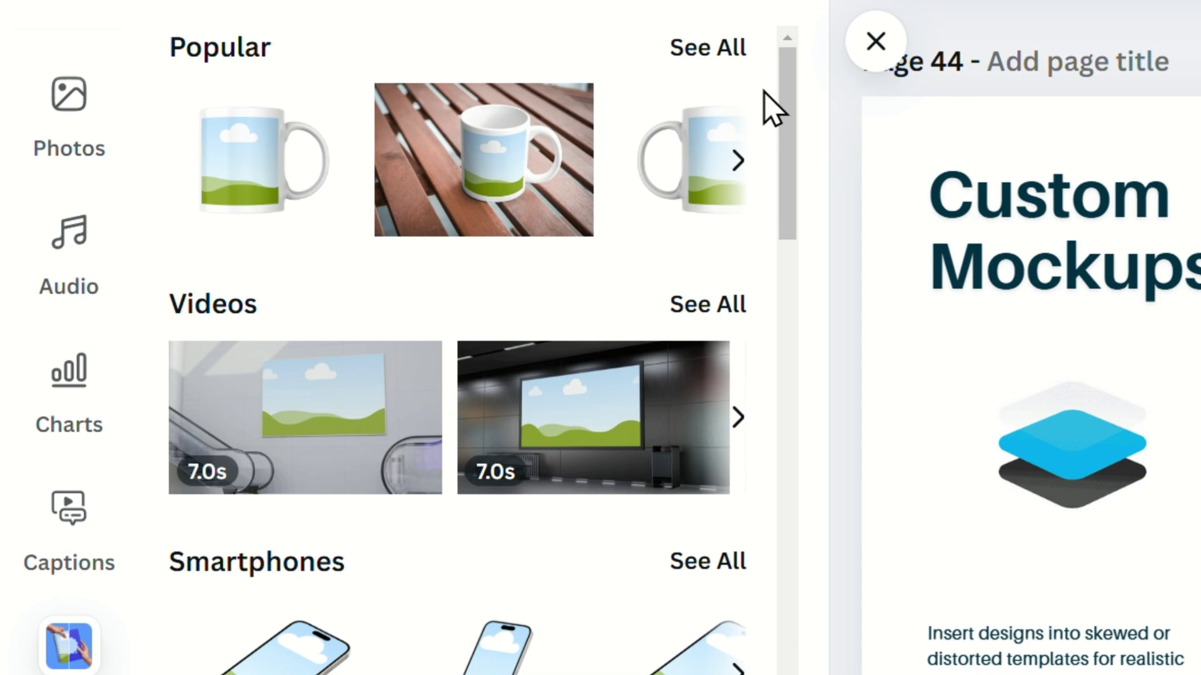
mouse_move(764, 92)
left_mouse_down()
mouse_move(718, 355)
mouse_move(641, 547)
left_mouse_up()
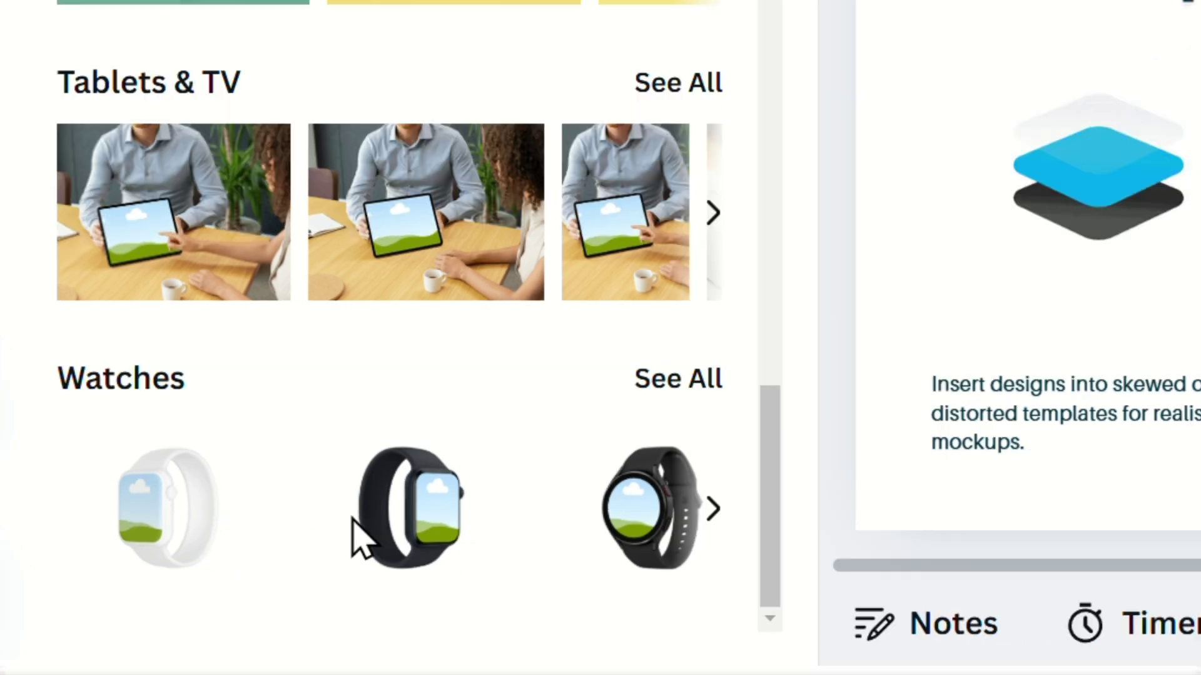
left_click_drag(366, 533, 813, 367)
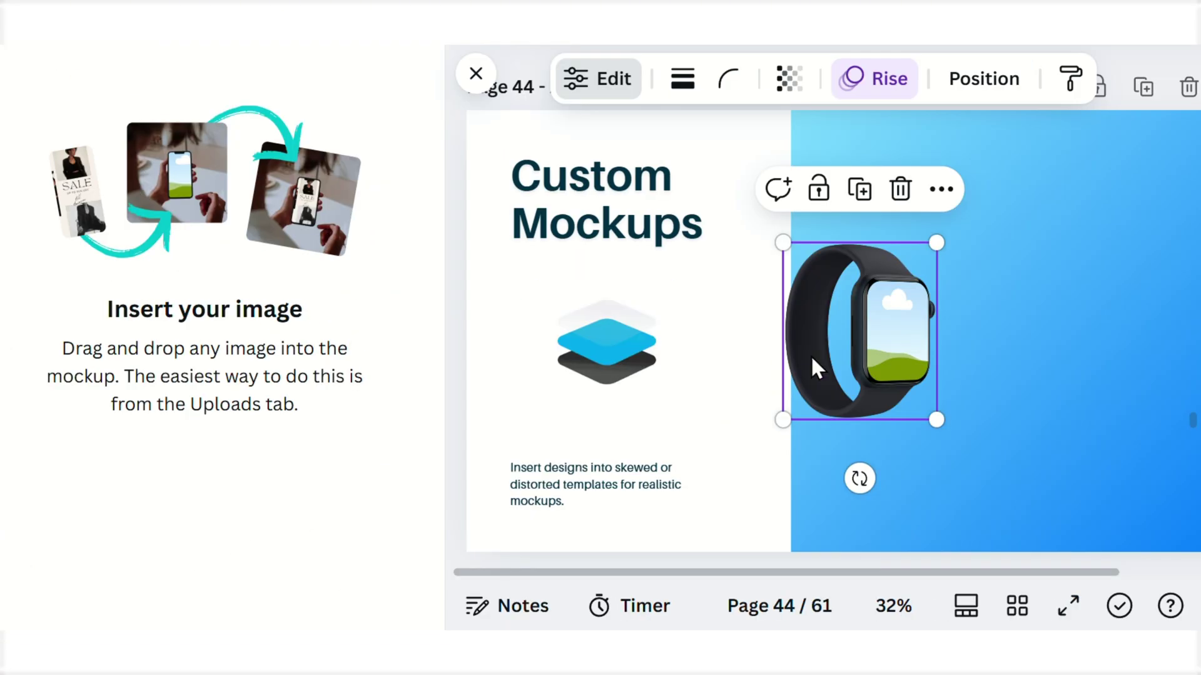
left_click_drag(929, 347, 938, 369)
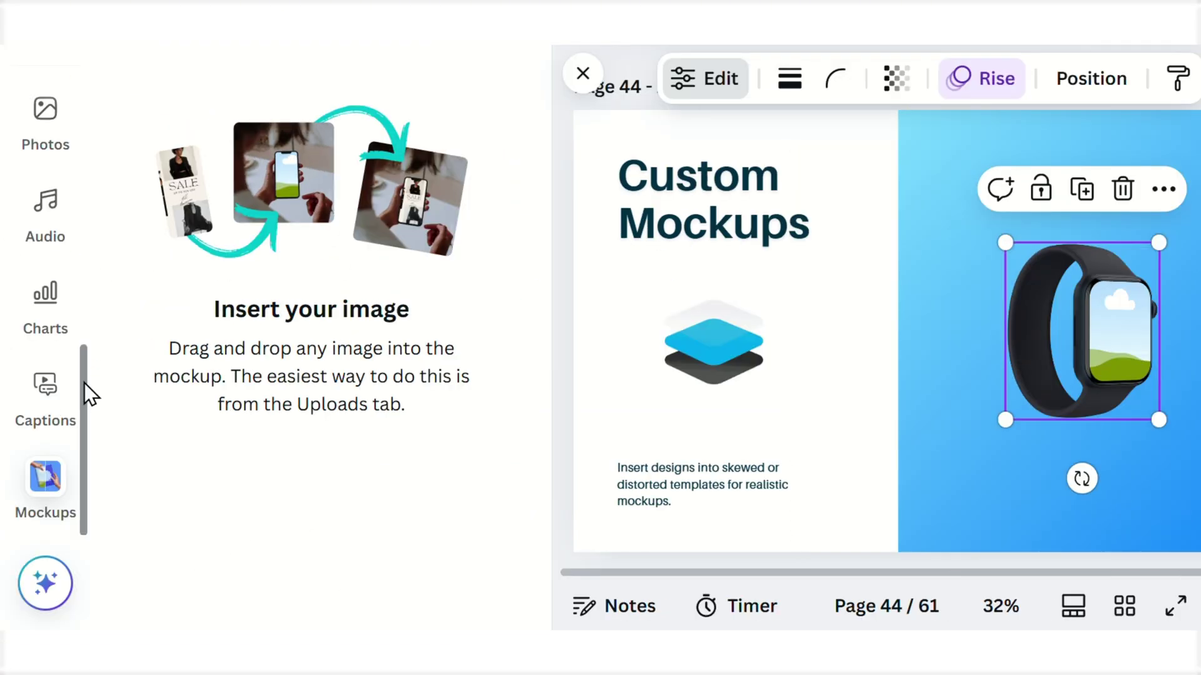
Step: Drop the basketball player photo from Photos onto the watch screen
left_click(43, 144)
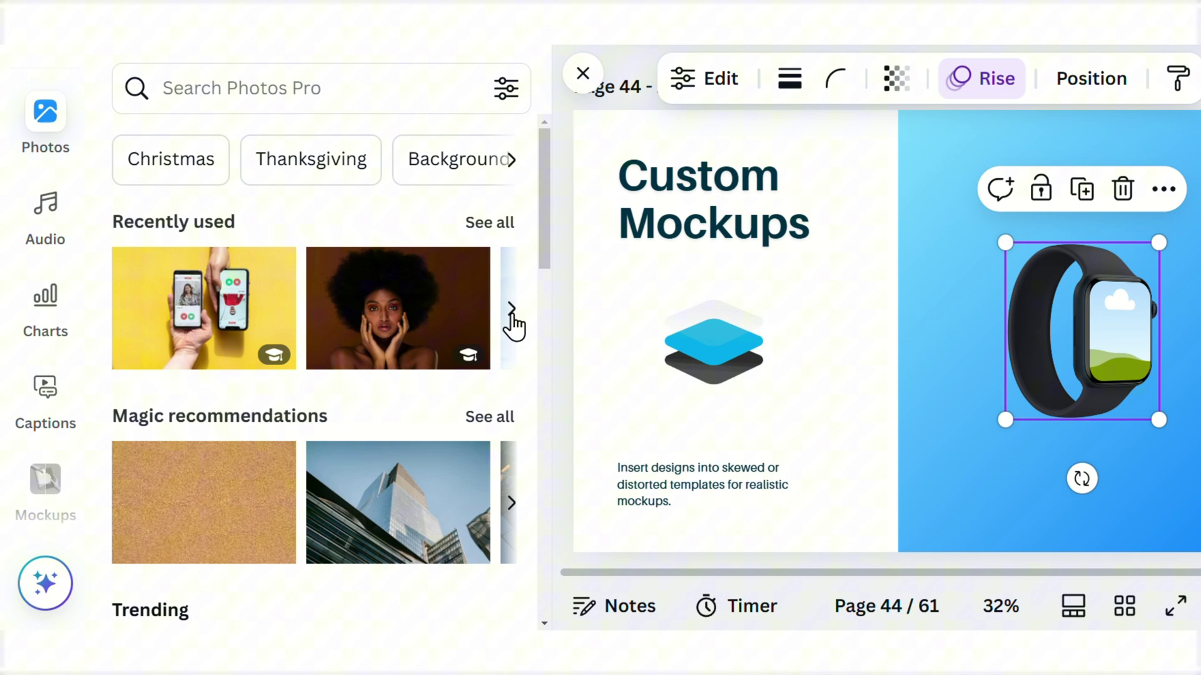
left_click(512, 315)
left_click_drag(295, 347, 1055, 404)
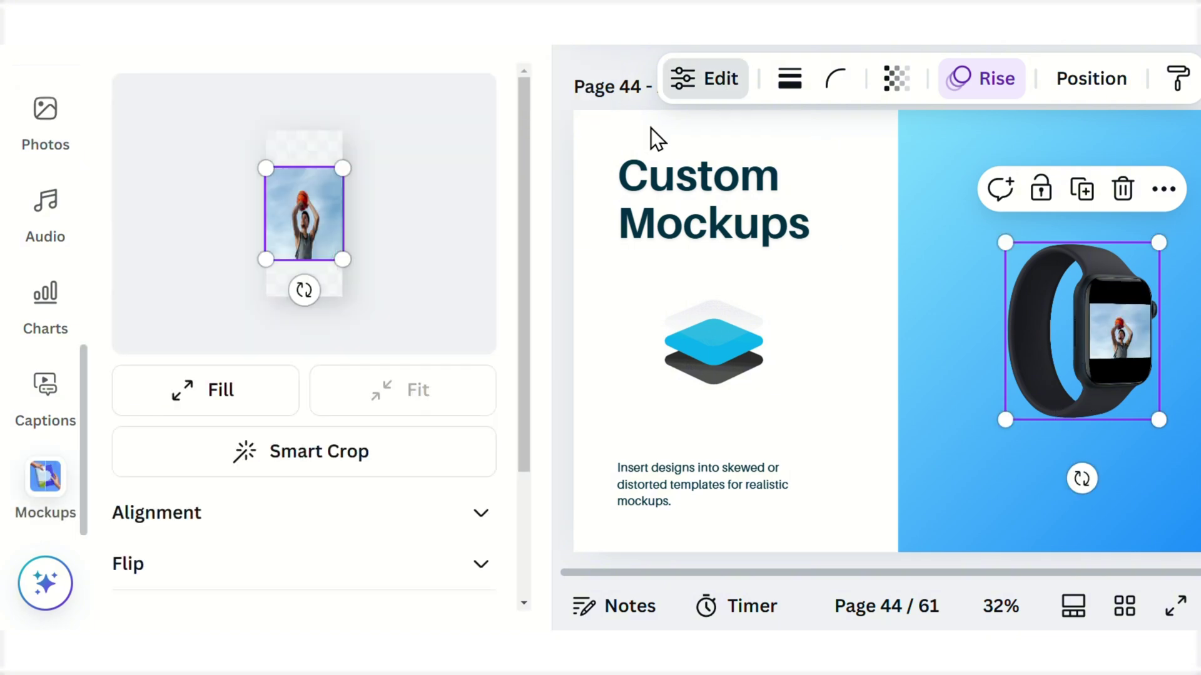
scroll(370, 507, "down", 2)
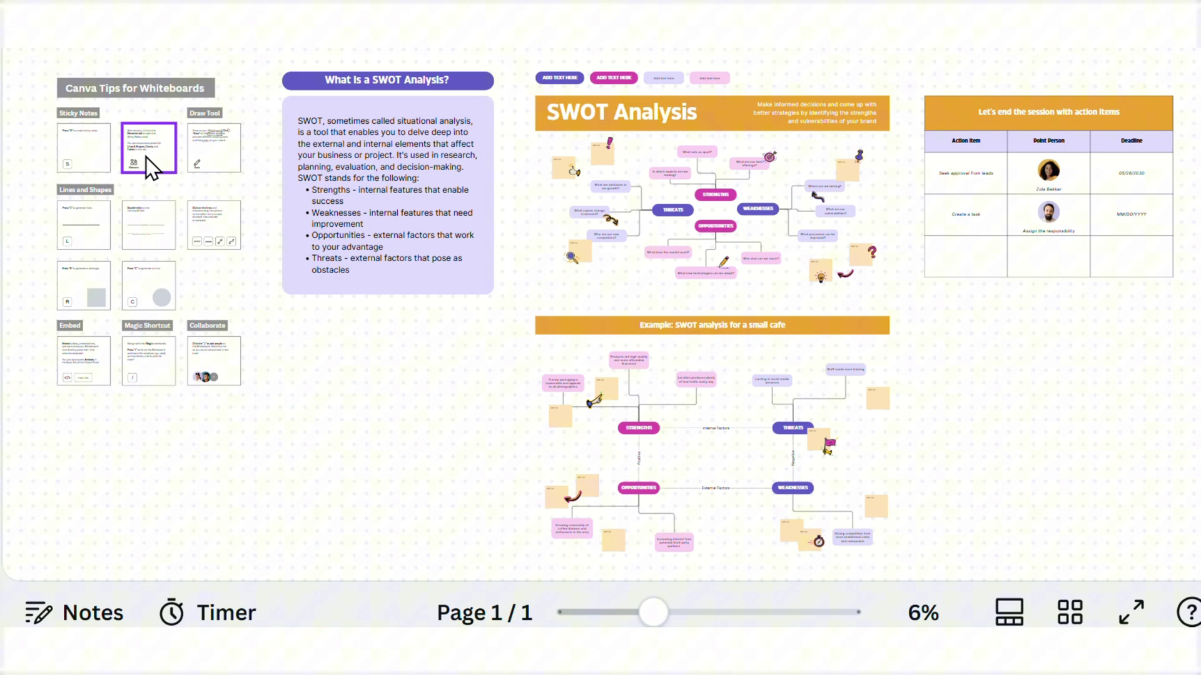
Step: Select a Canva tip card on the whiteboard beside the SWOT Analysis board
left_click(145, 157)
scroll(145, 156, "up", 2)
scroll(447, 247, "up", 5)
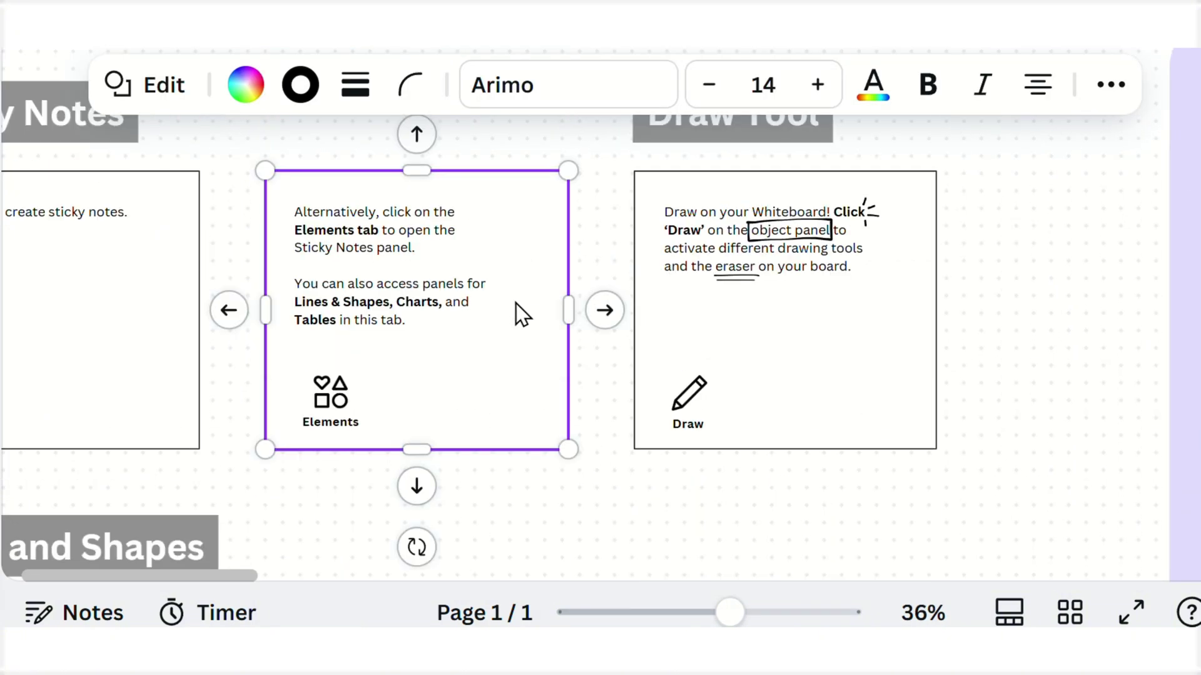
scroll(759, 365, "down", 2)
scroll(773, 469, "down", 4)
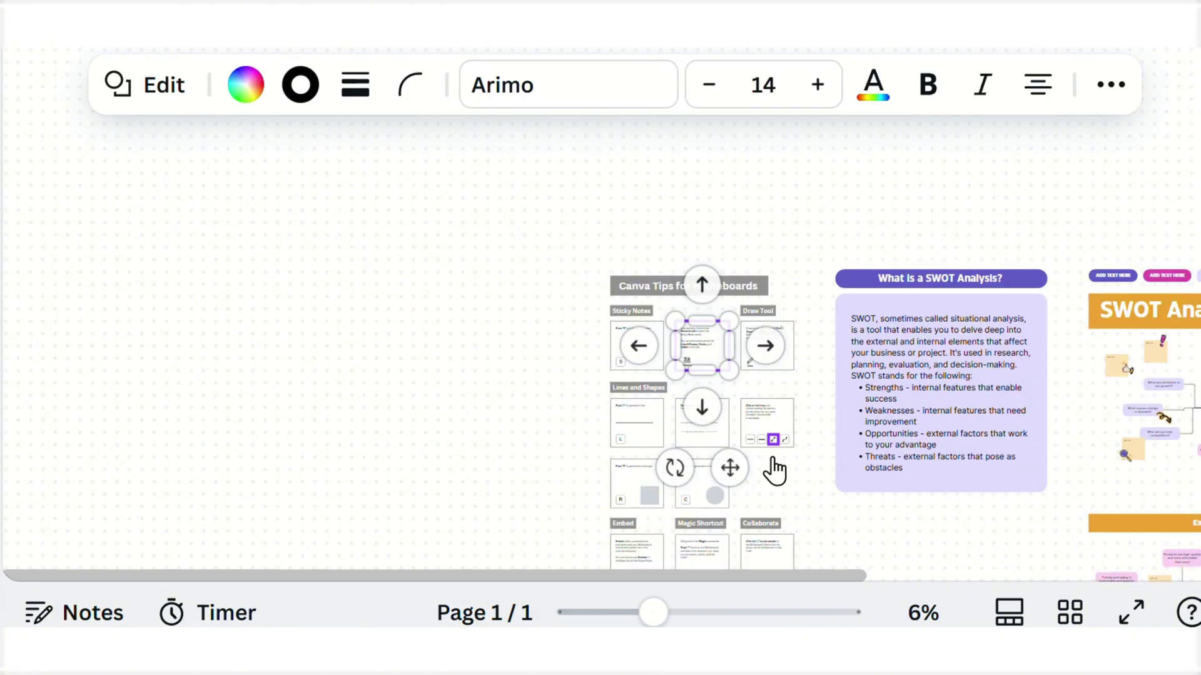
mouse_move(718, 575)
left_mouse_down()
mouse_move(944, 522)
mouse_move(1059, 389)
left_mouse_up()
scroll(789, 378, "up", 3)
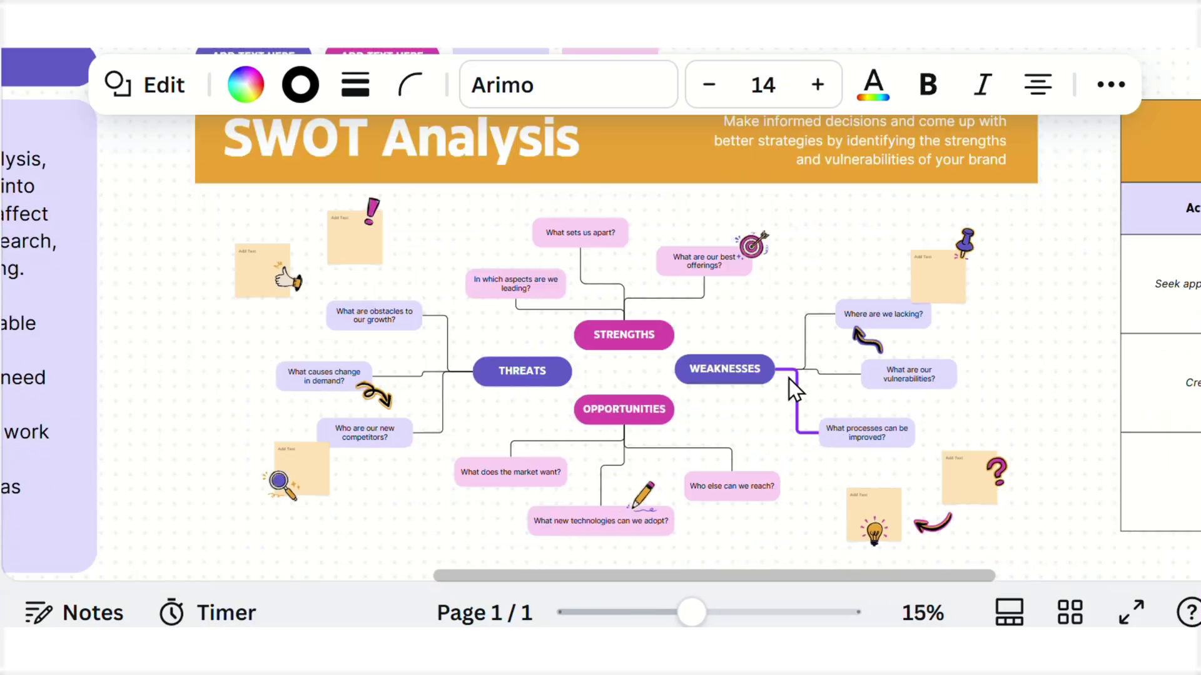
scroll(789, 378, "up", 2)
left_click_drag(652, 575, 605, 576)
scroll(583, 316, "up", 3)
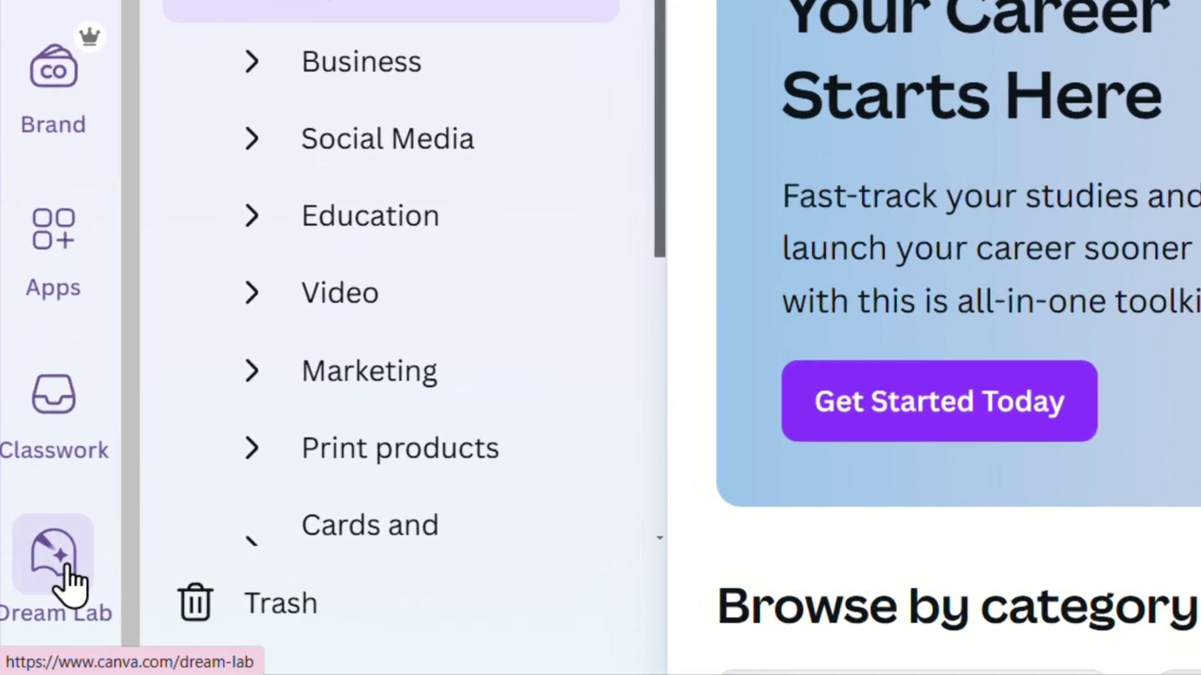
Step: Create pastel marshmallow river landscapes in Dream Lab and edit the first image
left_click(68, 582)
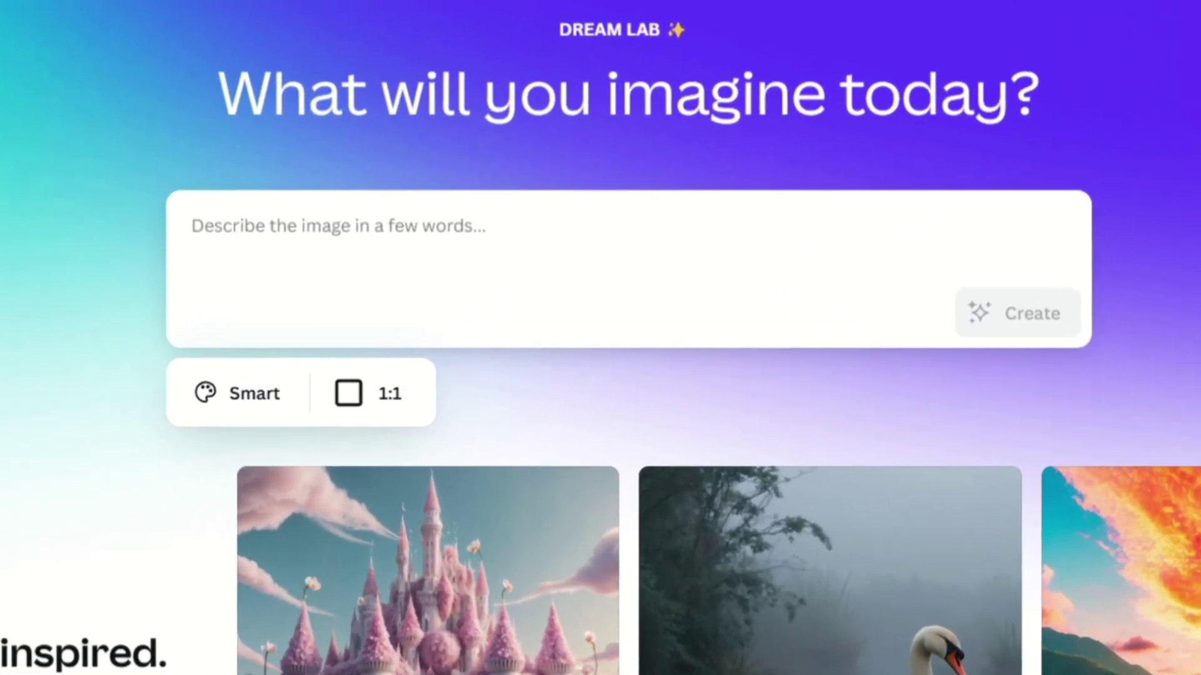
type("pastel marshmallow landscape with a dreamy river flowing through it")
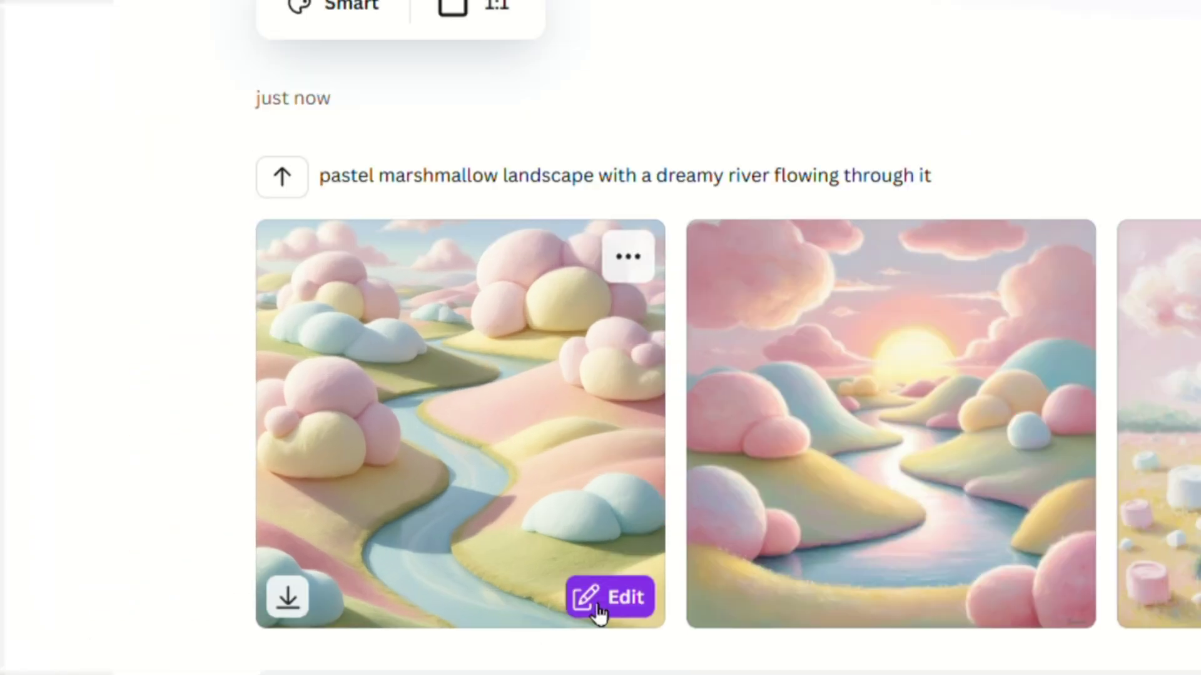
left_click(305, 589)
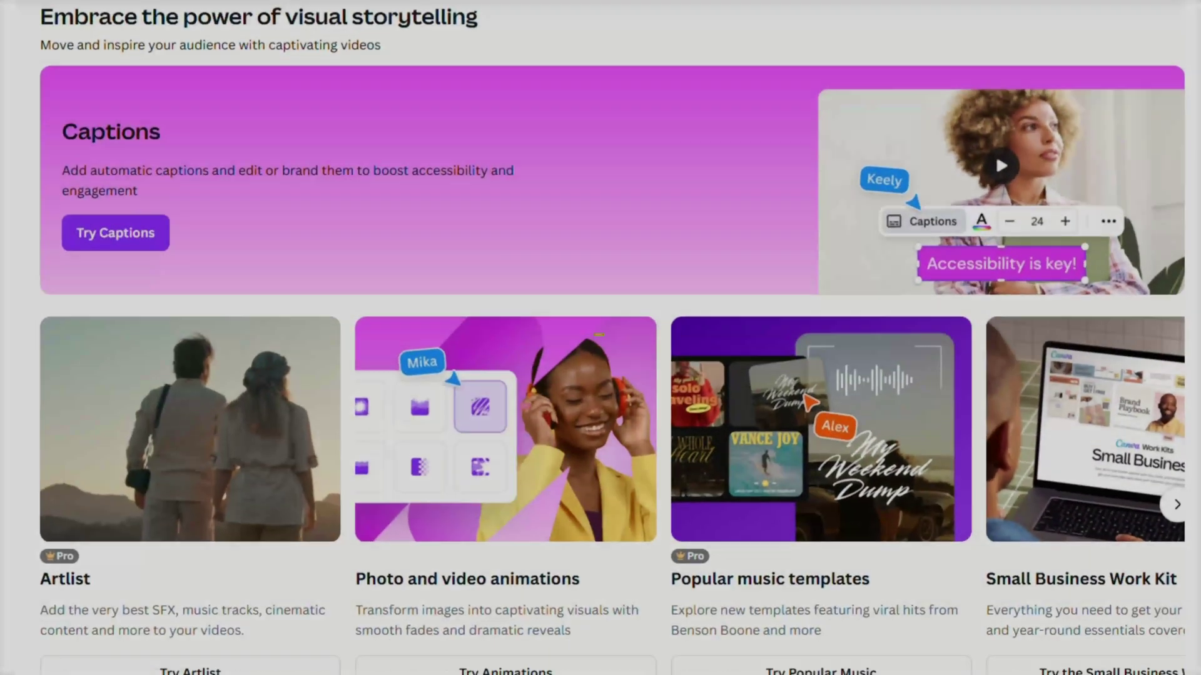
scroll(601, 422, "down", 3)
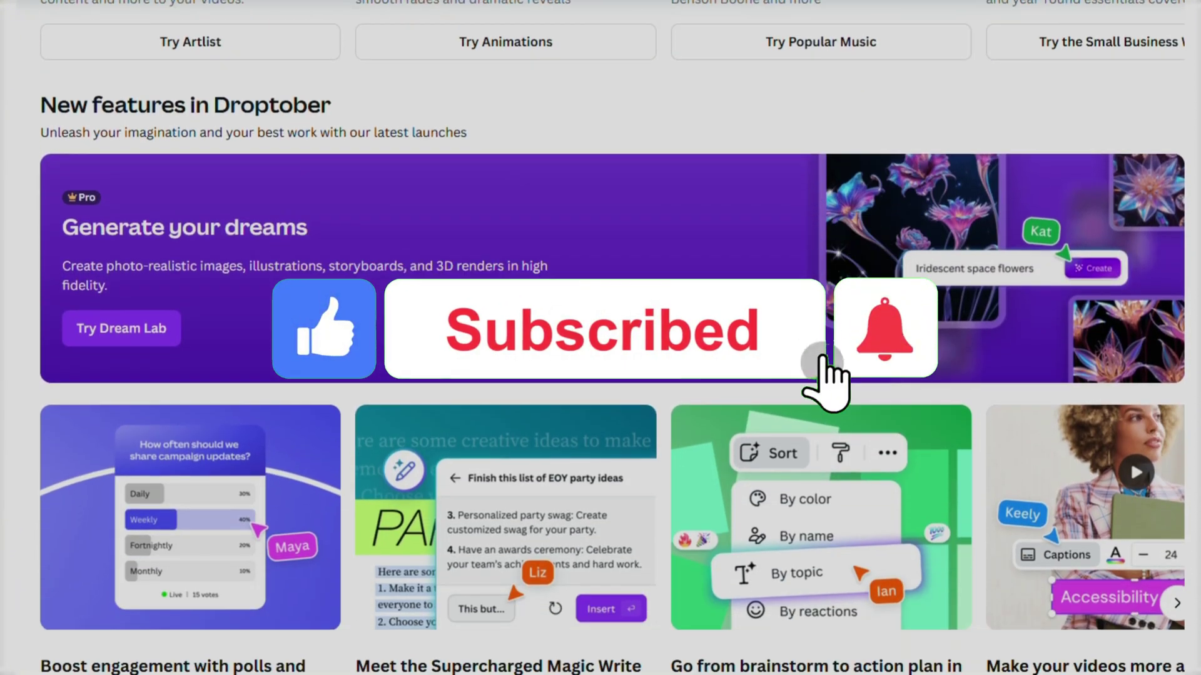
scroll(601, 338, "down", 3)
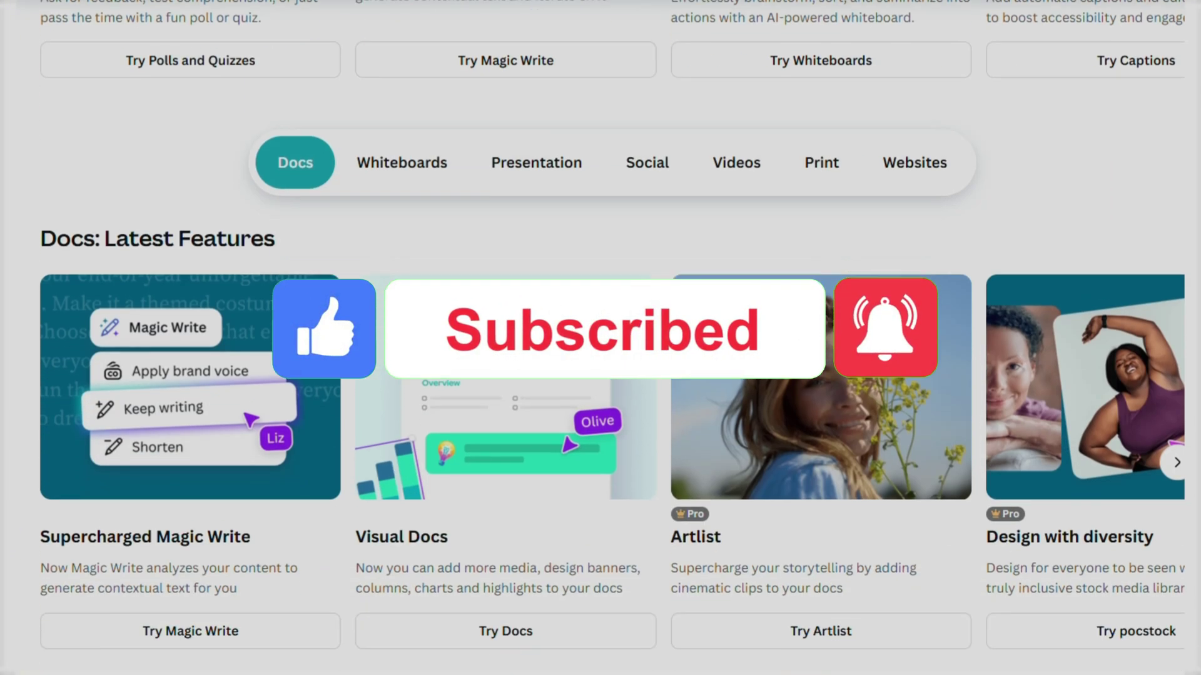